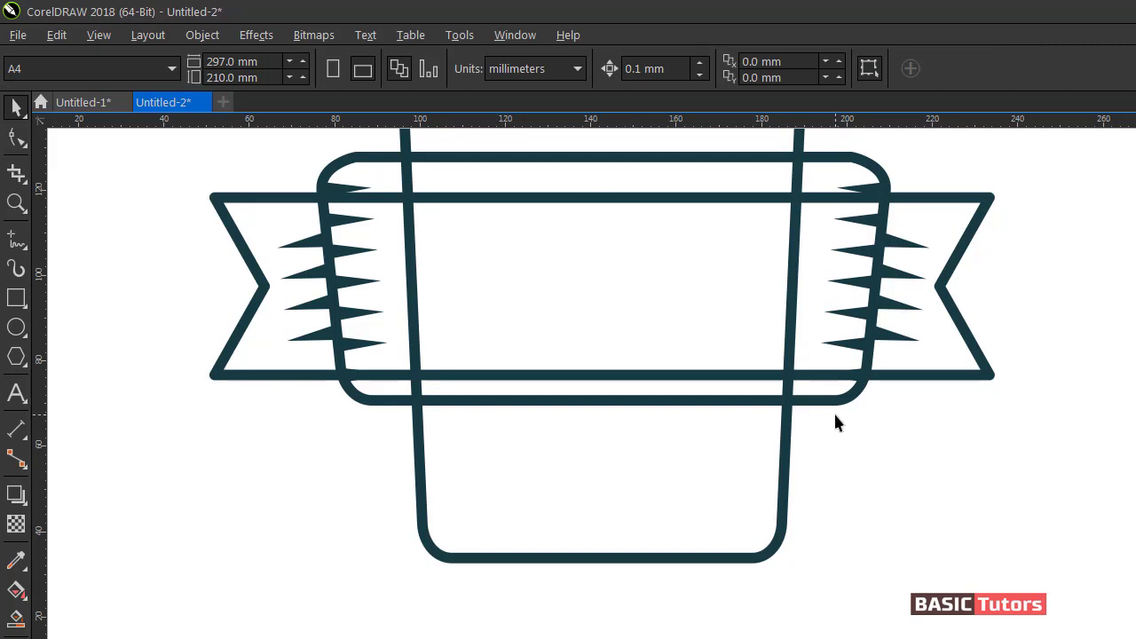
Give the thin rounded band across the upper cup a 7 pt outline in the same dark teal as the other shapes.
scroll(833, 411, "down", 2)
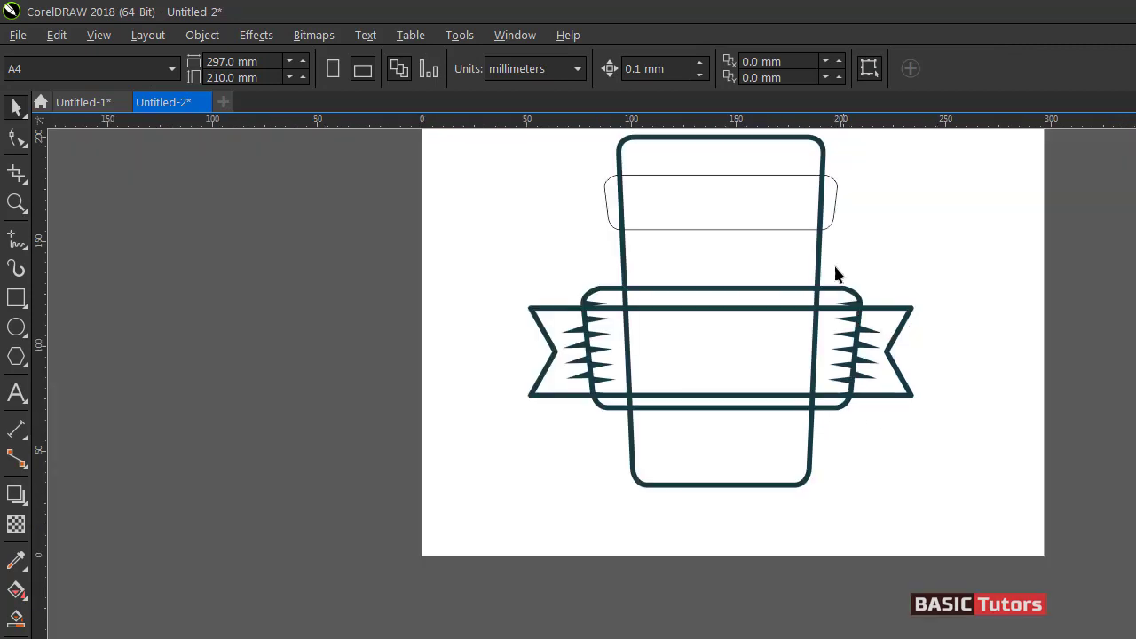
left_click(834, 229)
key("F12")
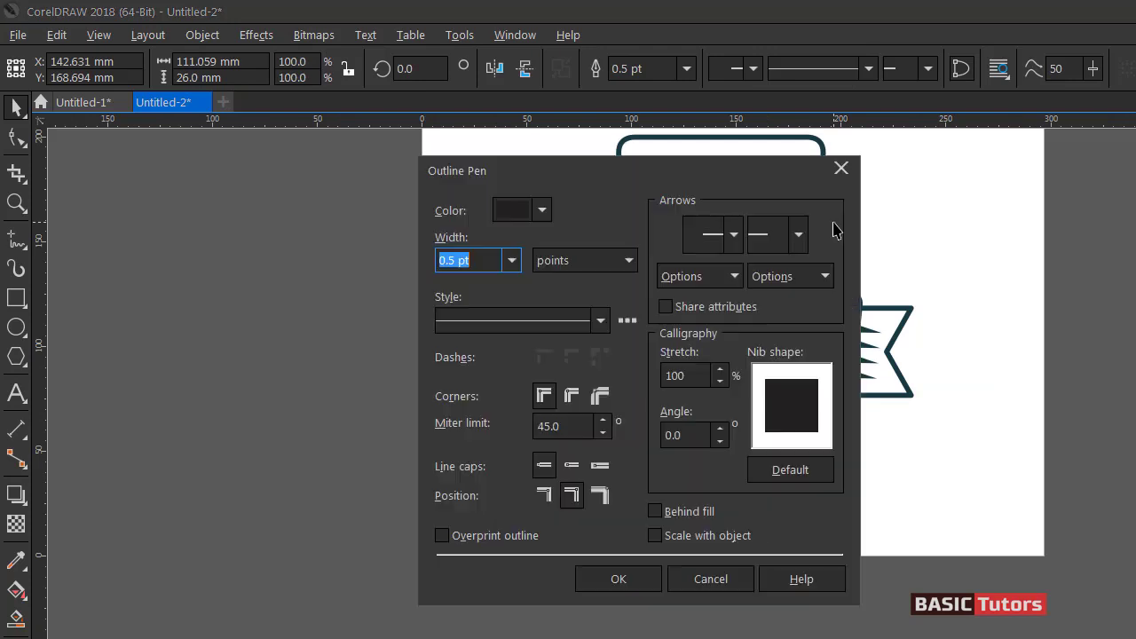
type("7")
key("Return")
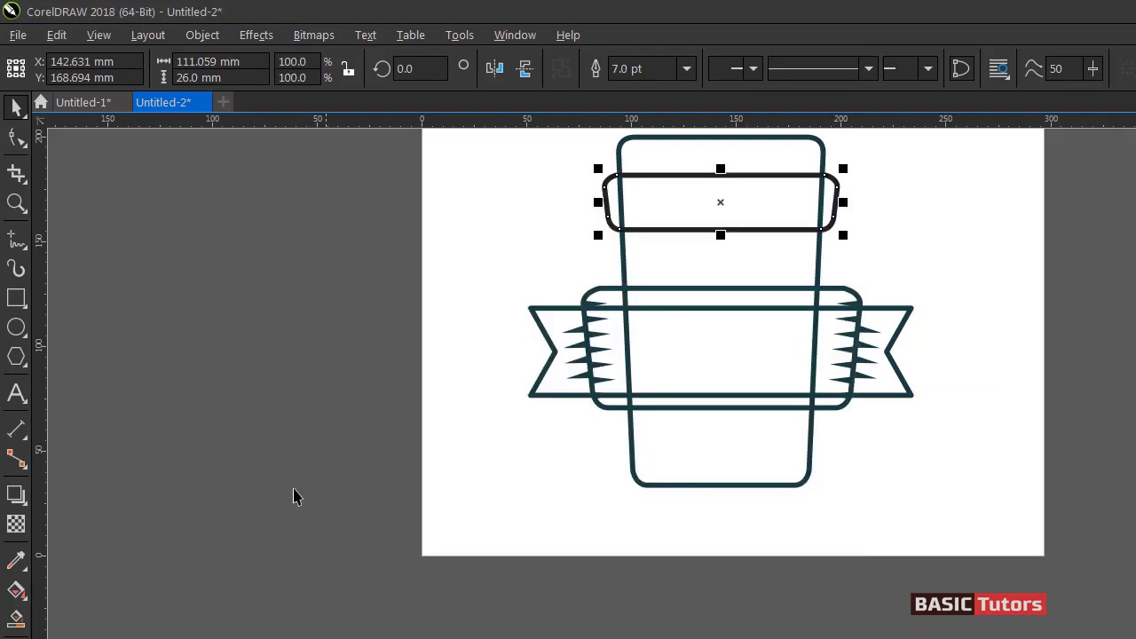
right_click(175, 636)
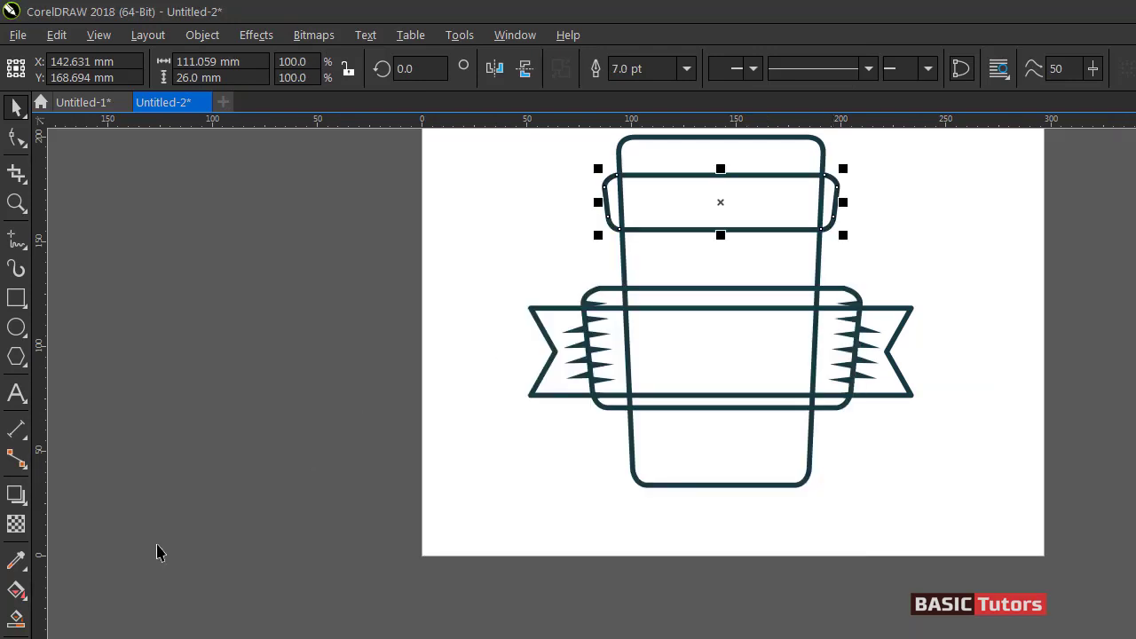
left_click(174, 446)
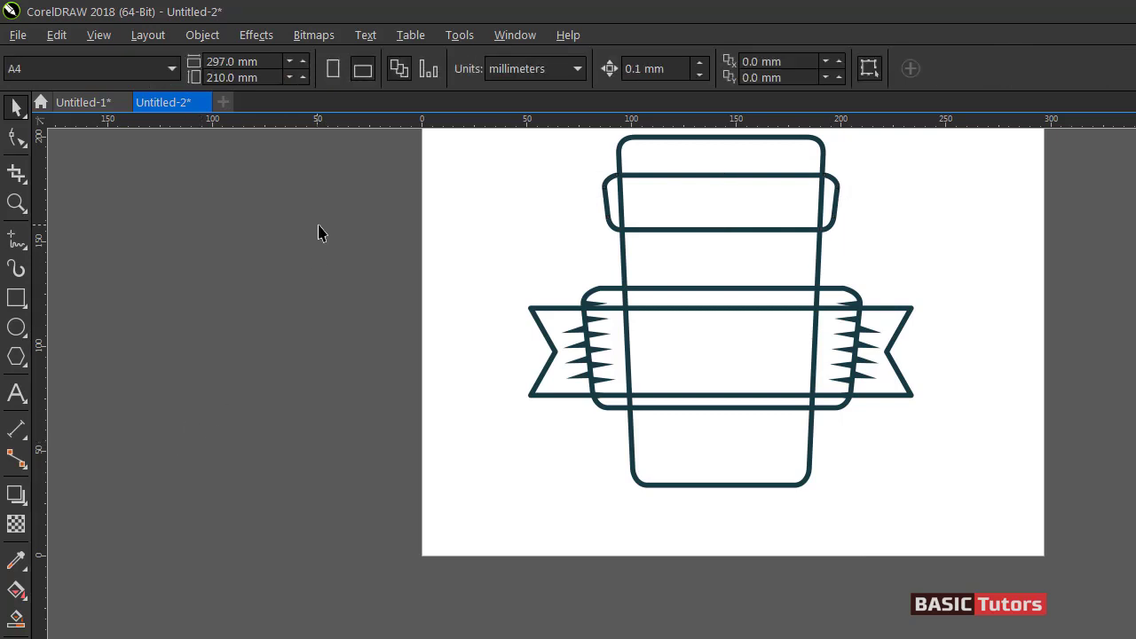
Place a copy of the central band's left inner spike group along the left edge of the upper band.
left_click(600, 328)
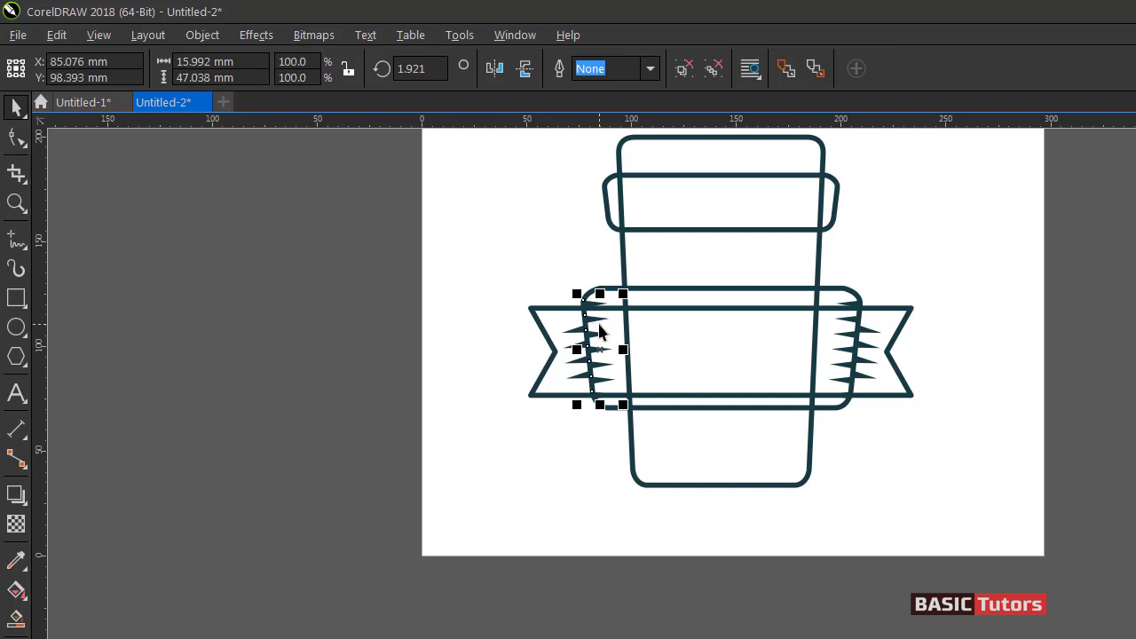
left_click_drag(600, 331, 618, 216)
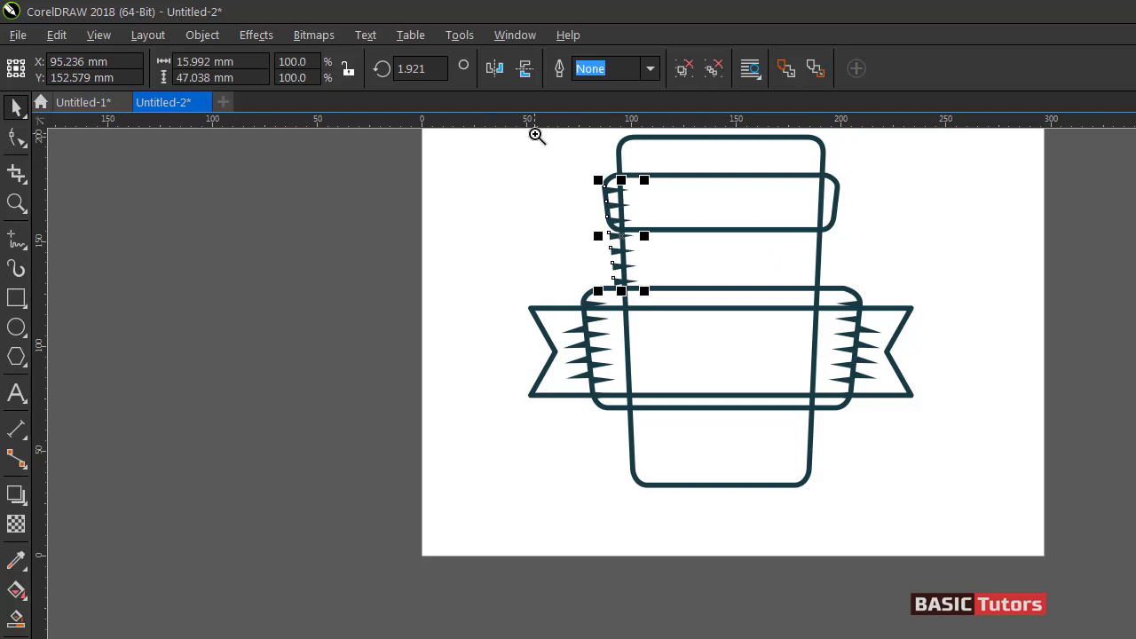
scroll(681, 369, "up", 3)
key("Escape")
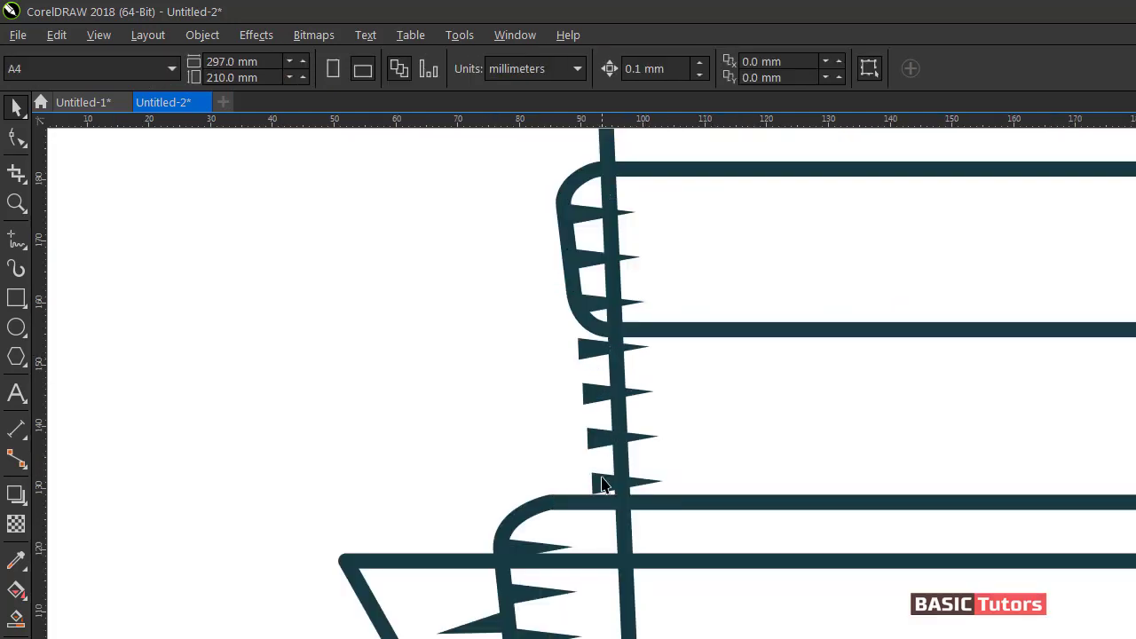
Delete the four lowest copied spikes that extend below the upper band.
left_click(601, 484)
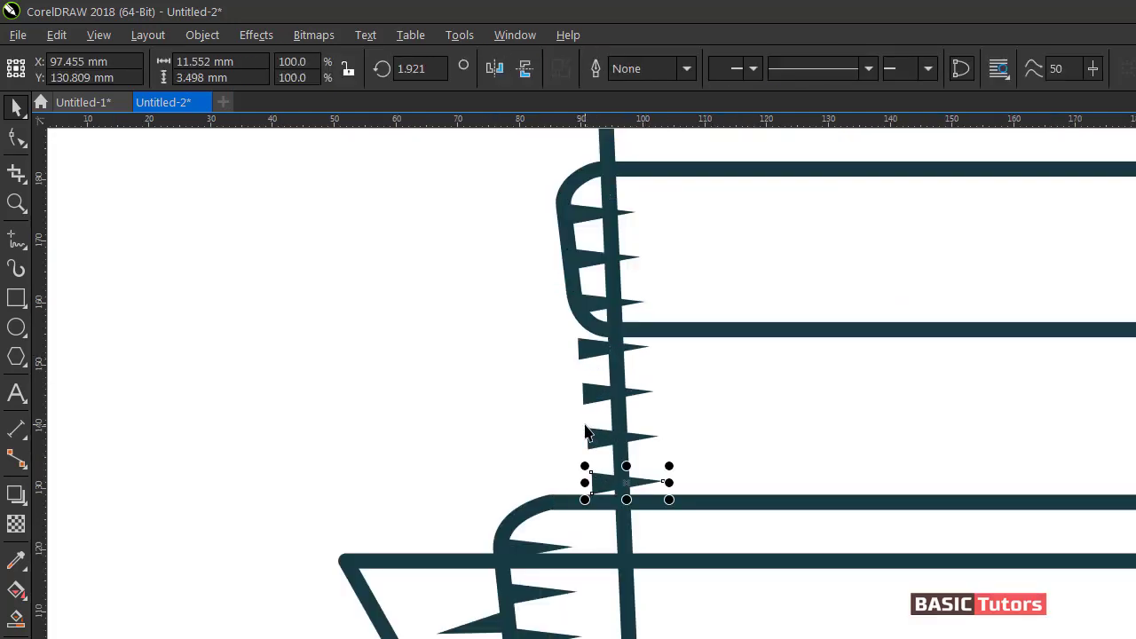
key("Delete")
left_click(592, 441)
key("Delete")
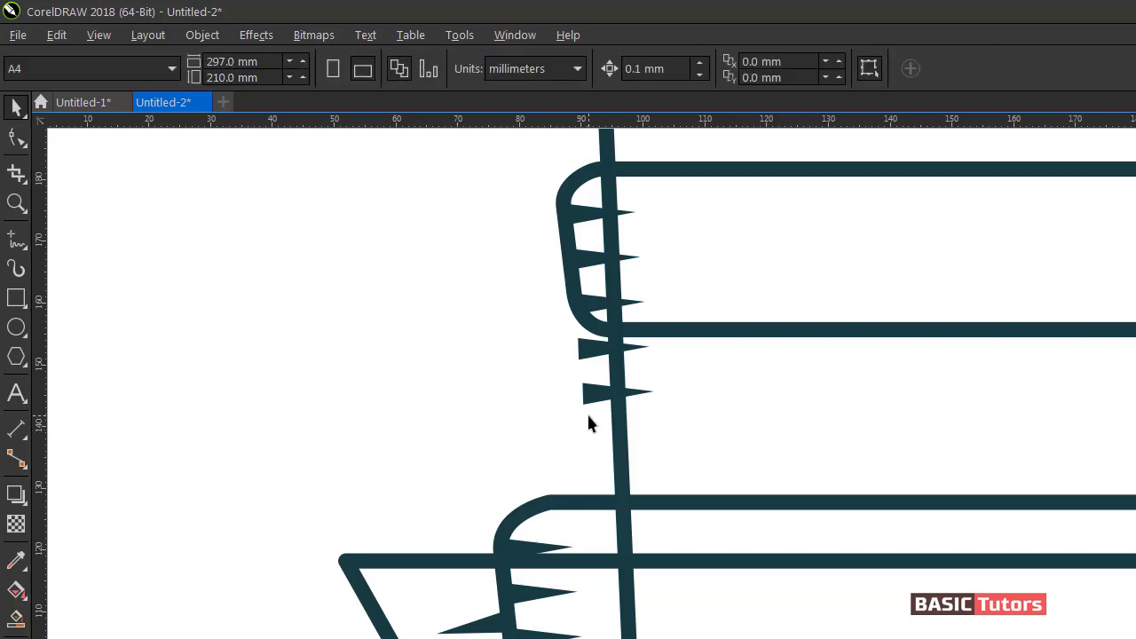
left_click(593, 398)
key("Delete")
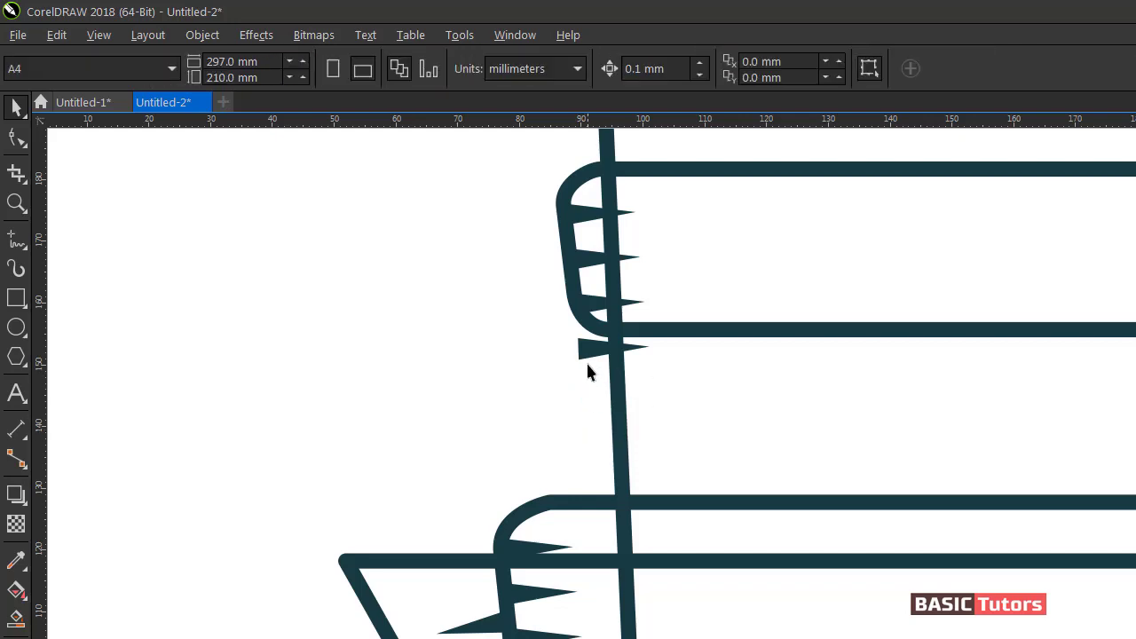
left_click(582, 355)
key("Delete")
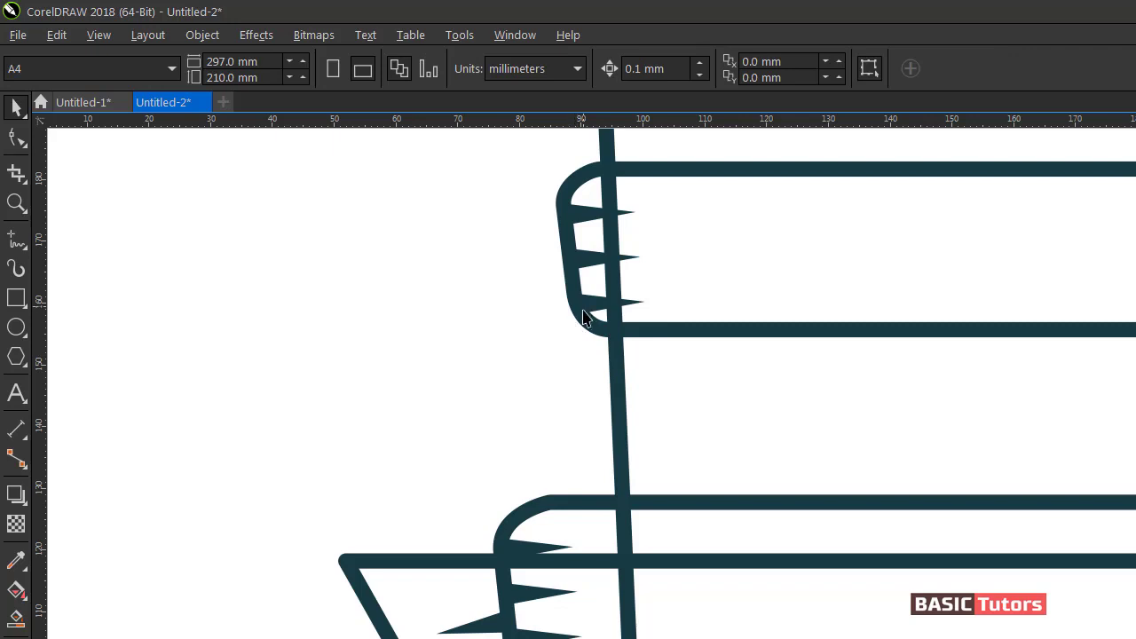
Place a horizontally mirrored copy of the three remaining spikes along the upper band's right edge.
scroll(586, 382, "right", 1)
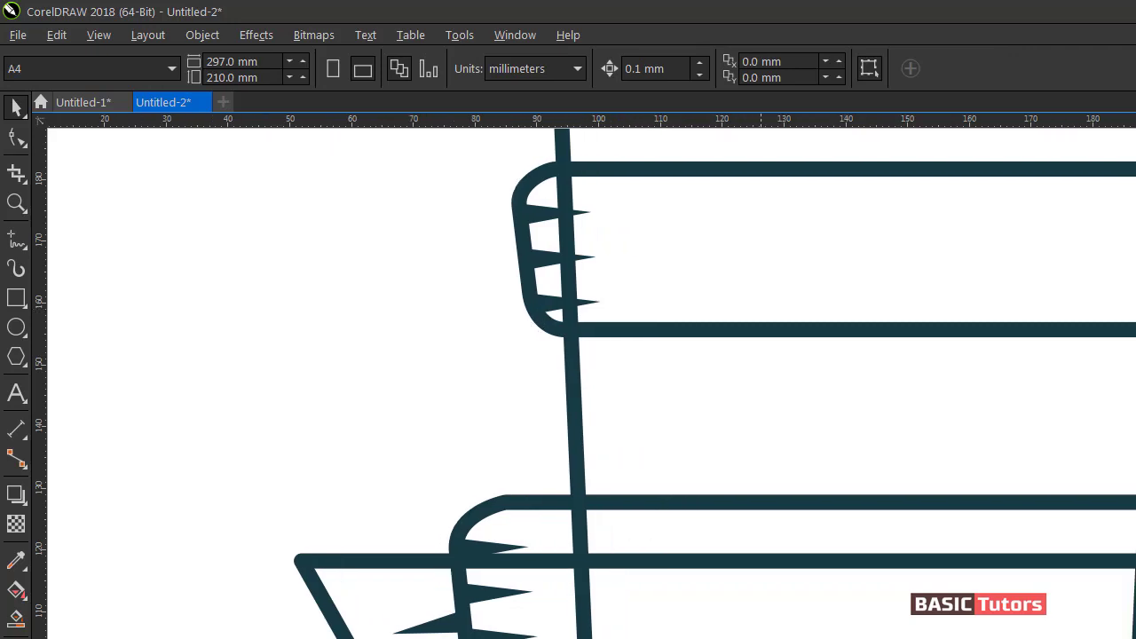
scroll(796, 584, "down", 2)
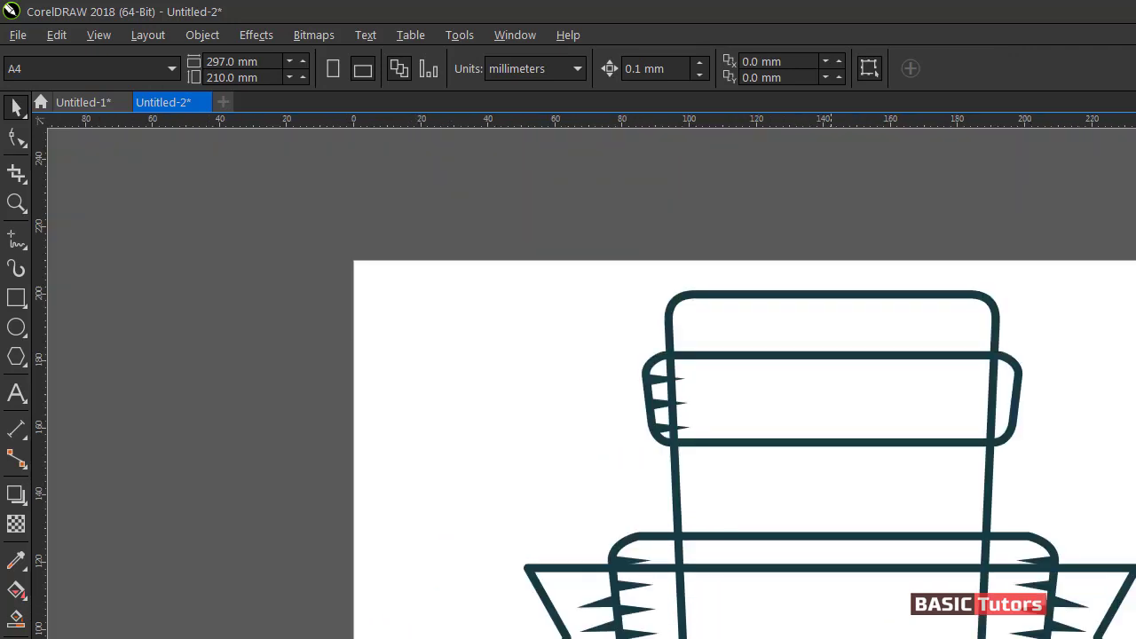
scroll(1109, 404, "right", 6)
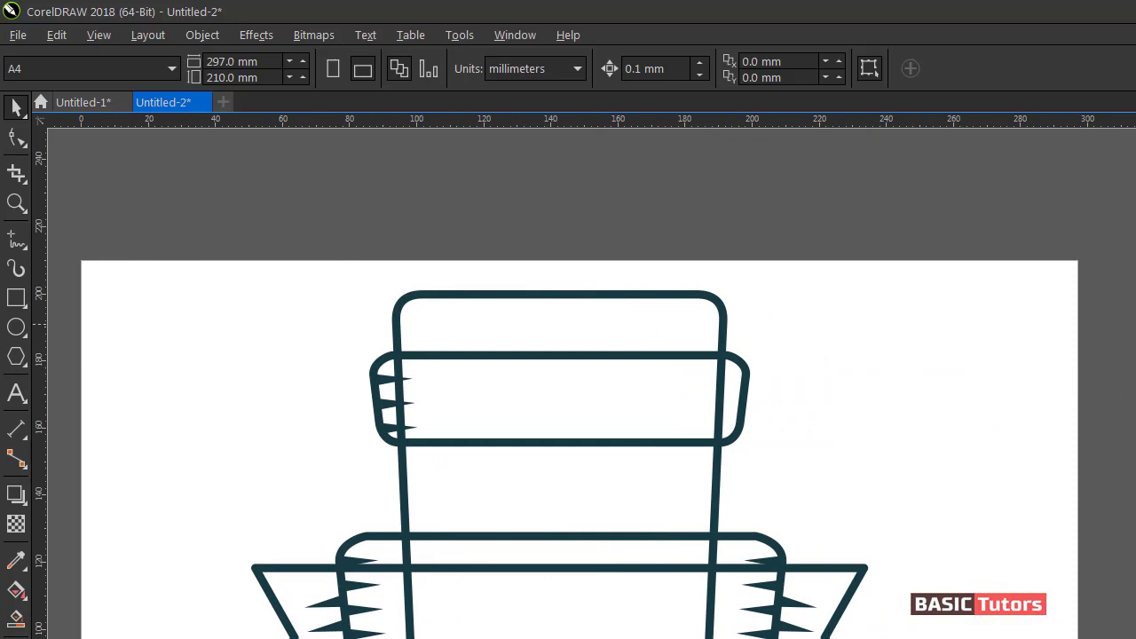
scroll(689, 378, "down", 1)
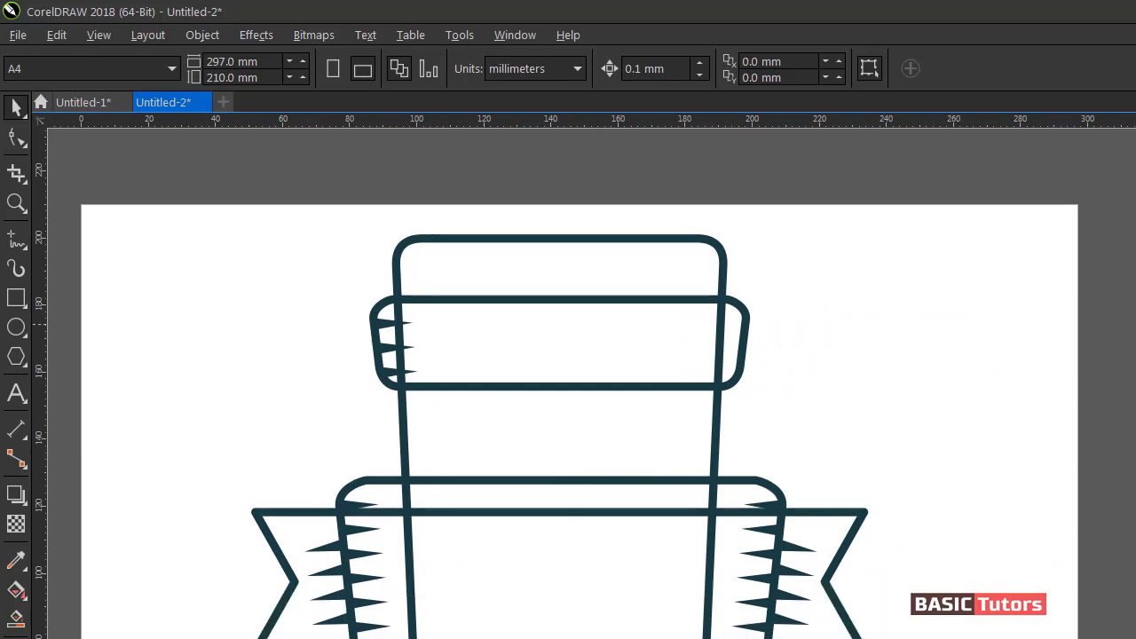
left_click(387, 325)
left_click_drag(367, 347, 731, 349)
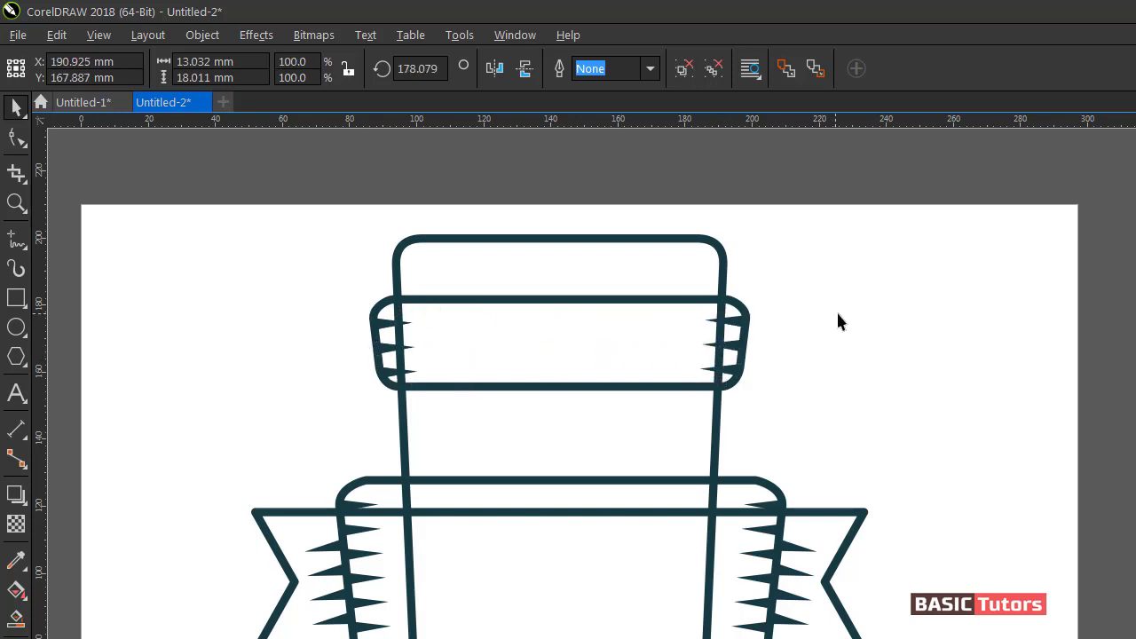
left_click(756, 344)
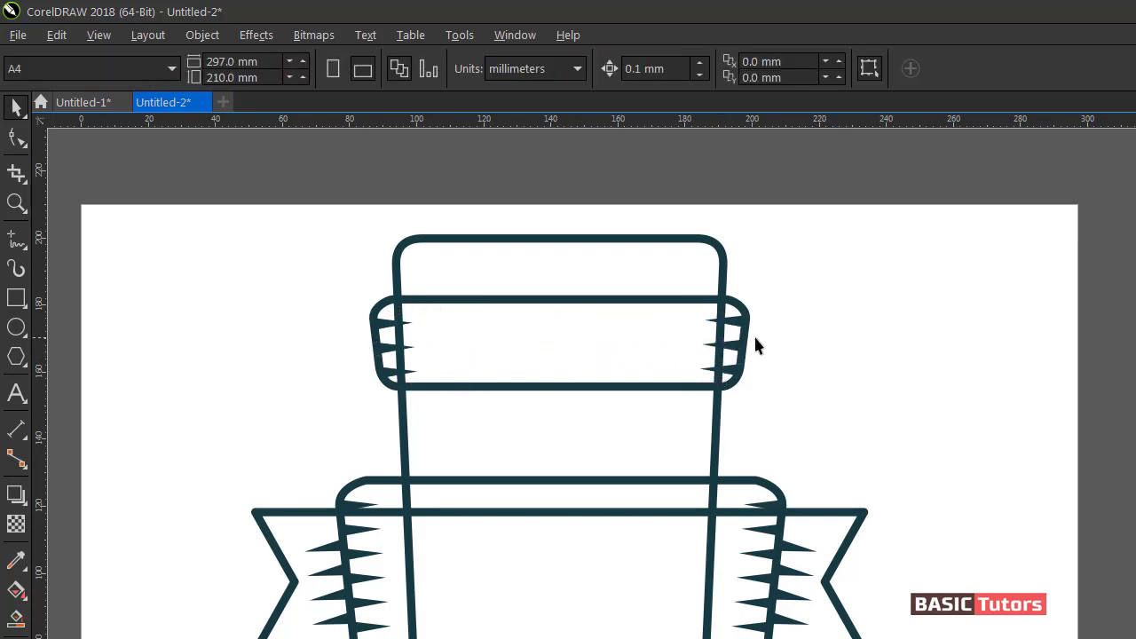
Fill the tall cup body and the upper rounded band with a near-white color.
left_click(587, 239)
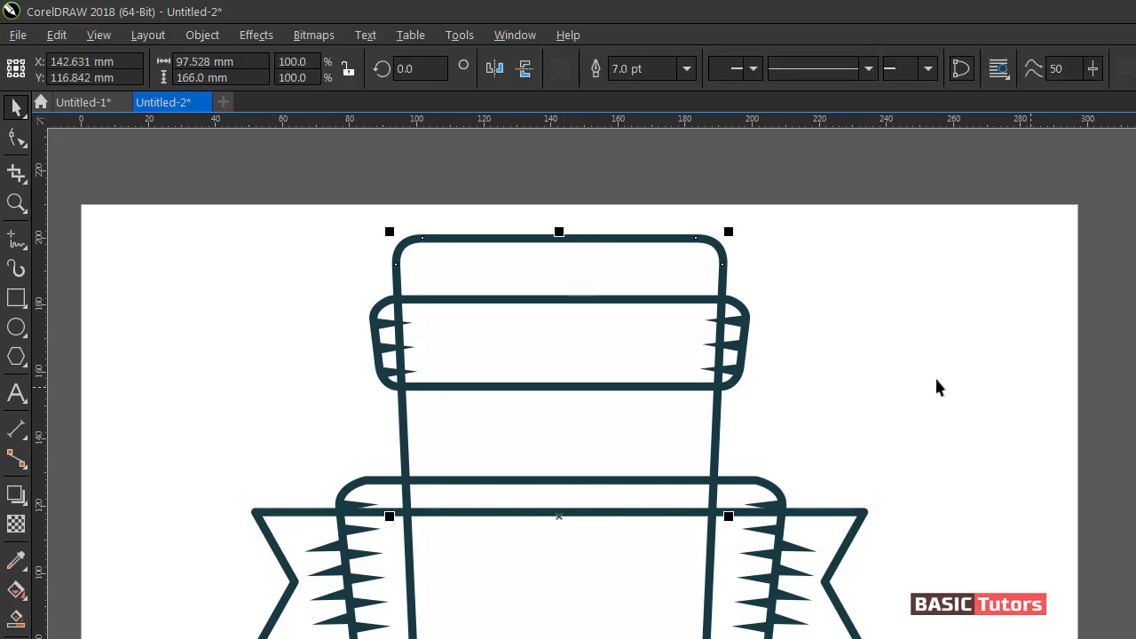
left_click(742, 318)
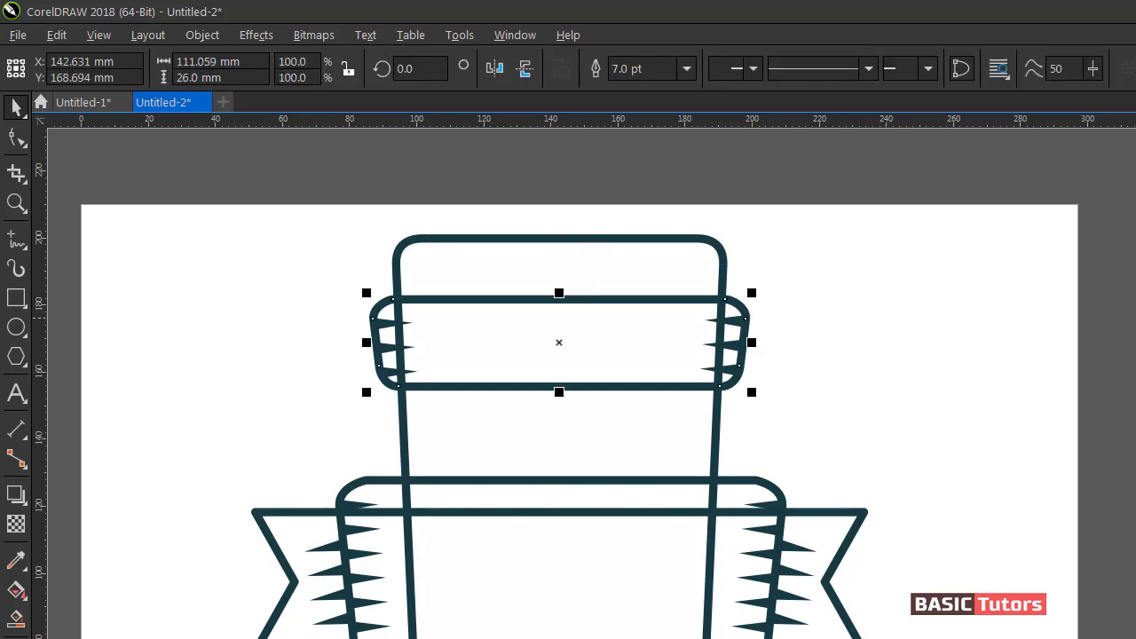
left_click(1094, 399)
scroll(790, 347, "down", 4)
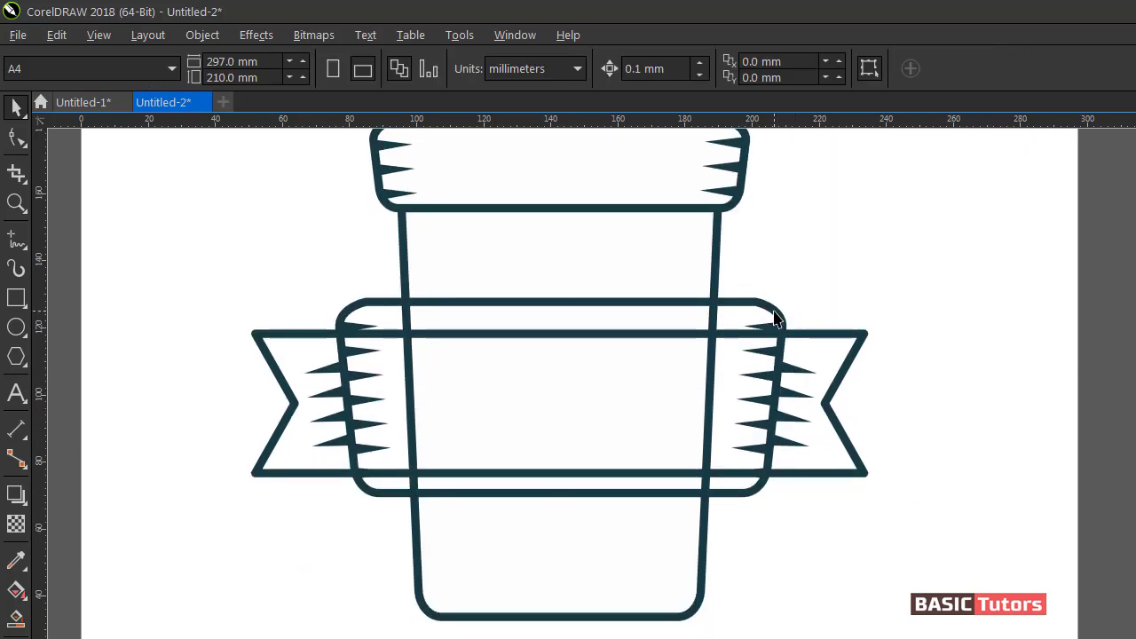
Fill the central rounded band and the notched ribbon with the same near-white color.
left_click(774, 318)
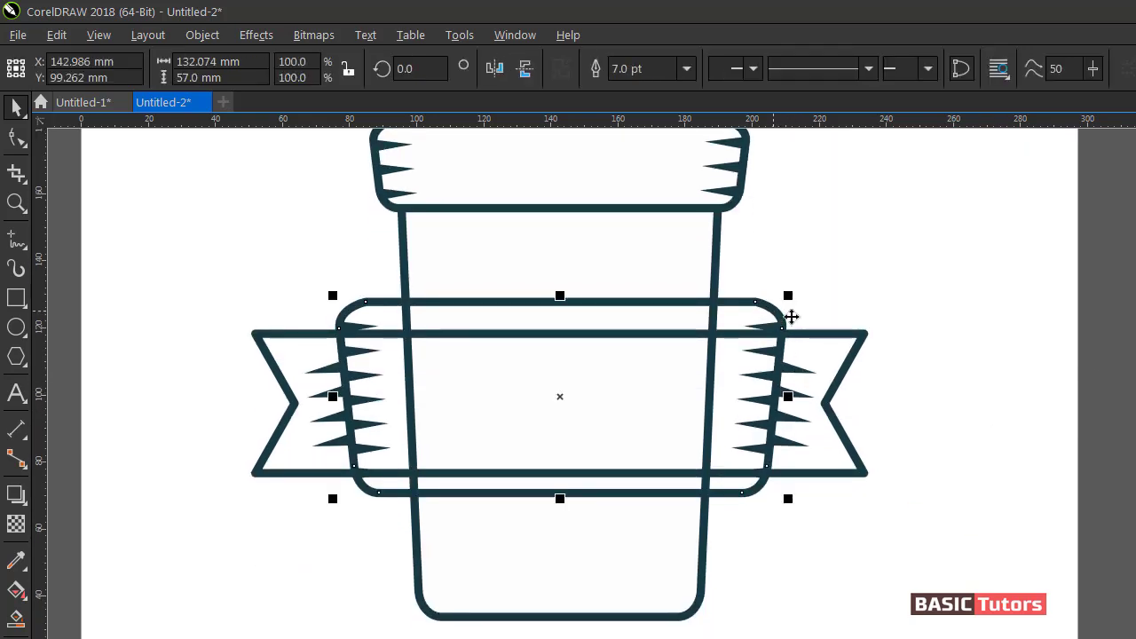
left_click(932, 367)
left_click(850, 335)
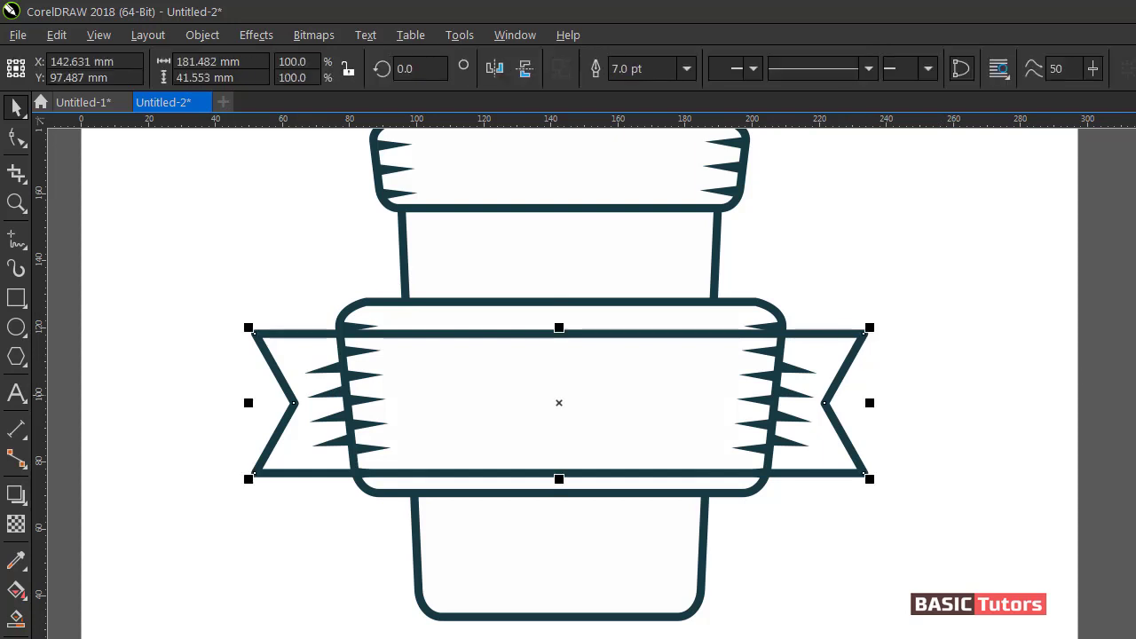
left_click(1135, 389)
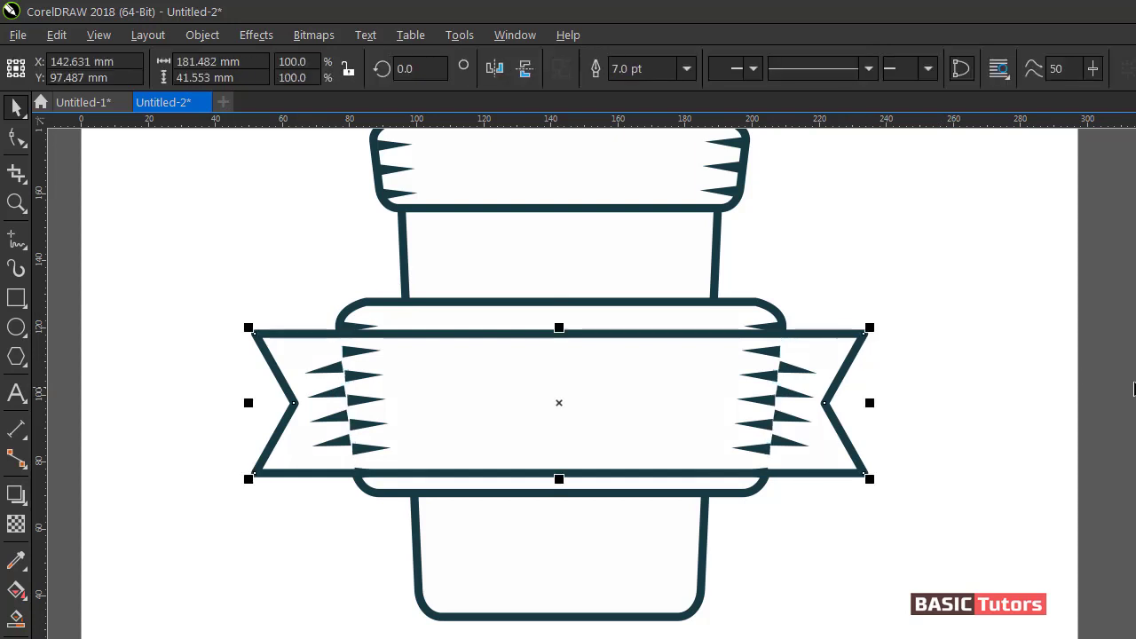
Bring the central rounded band in front of the ribbon, keeping the spikes on top of it.
left_click(761, 316)
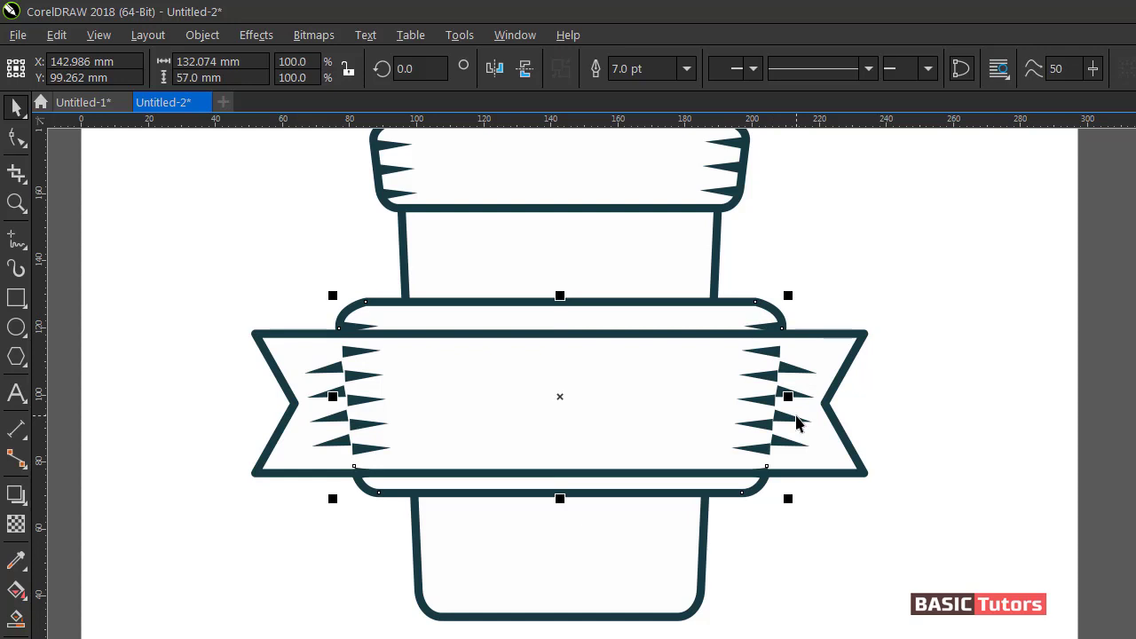
key("shift+Page_Up")
left_click(975, 498)
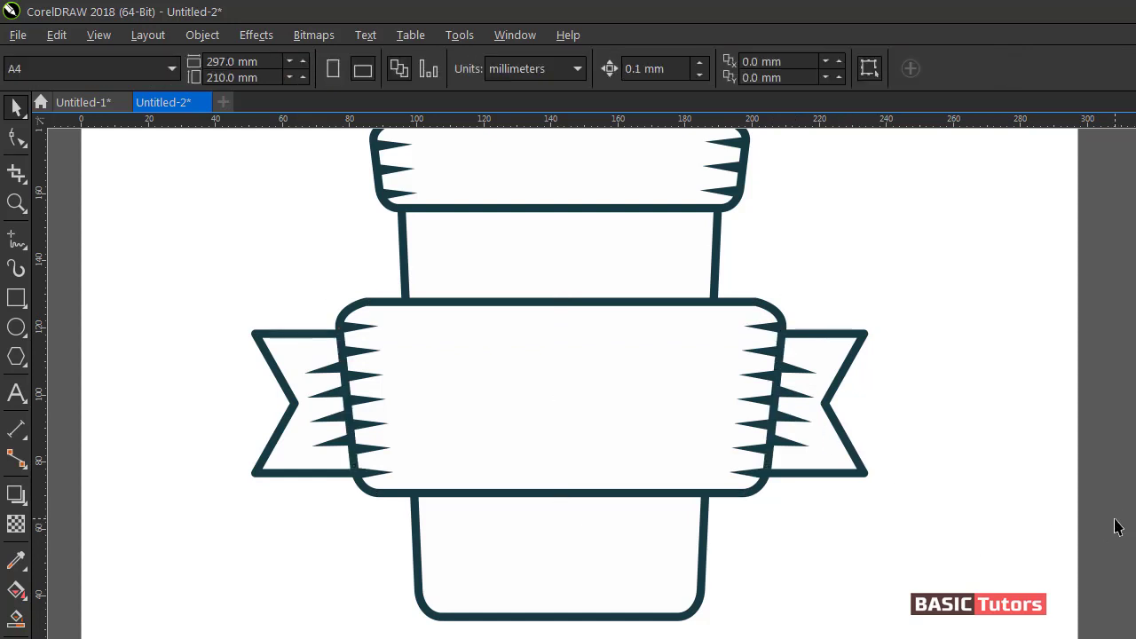
Add the artistic text "Delicious" in the empty area beside the lower cup.
scroll(562, 381, "down", 1)
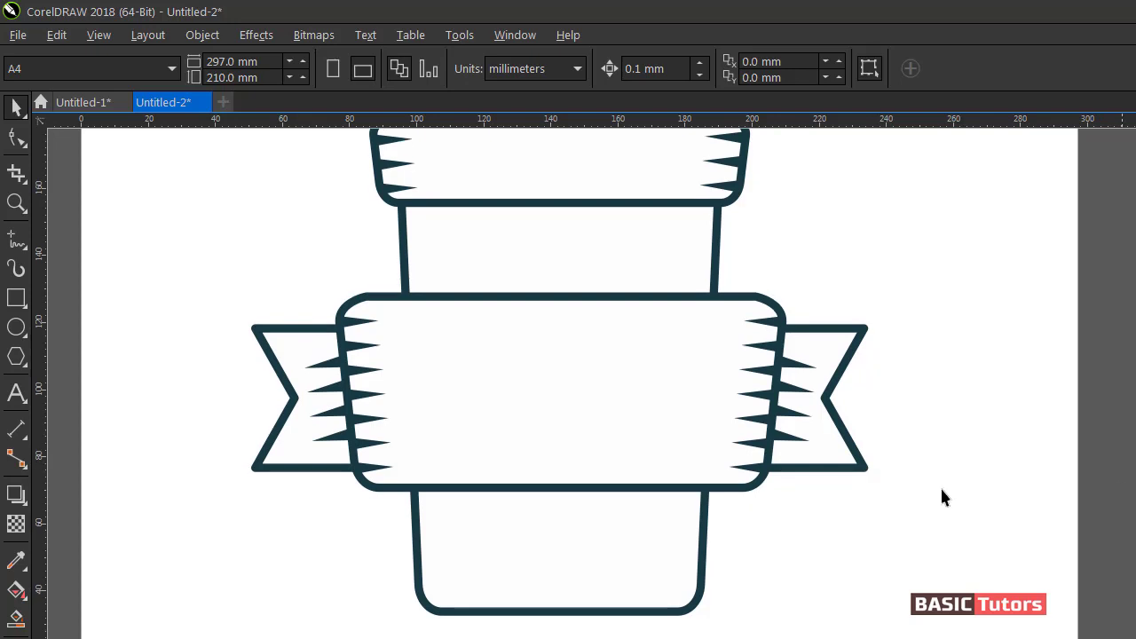
left_click(16, 393)
left_click(134, 508)
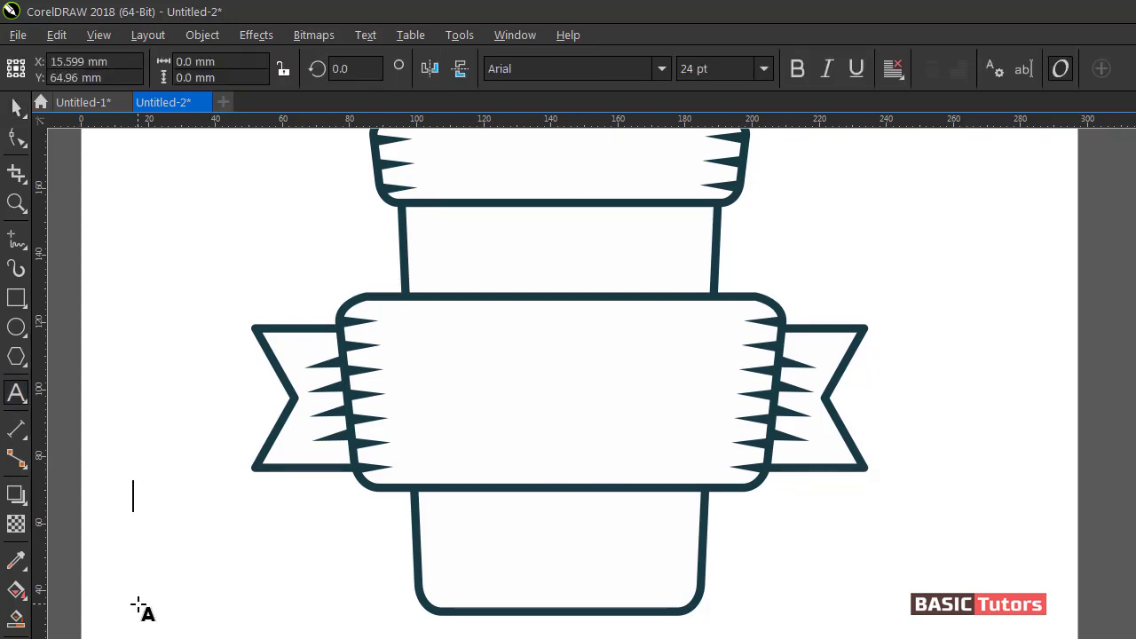
type("Delicious")
key("ctrl+space")
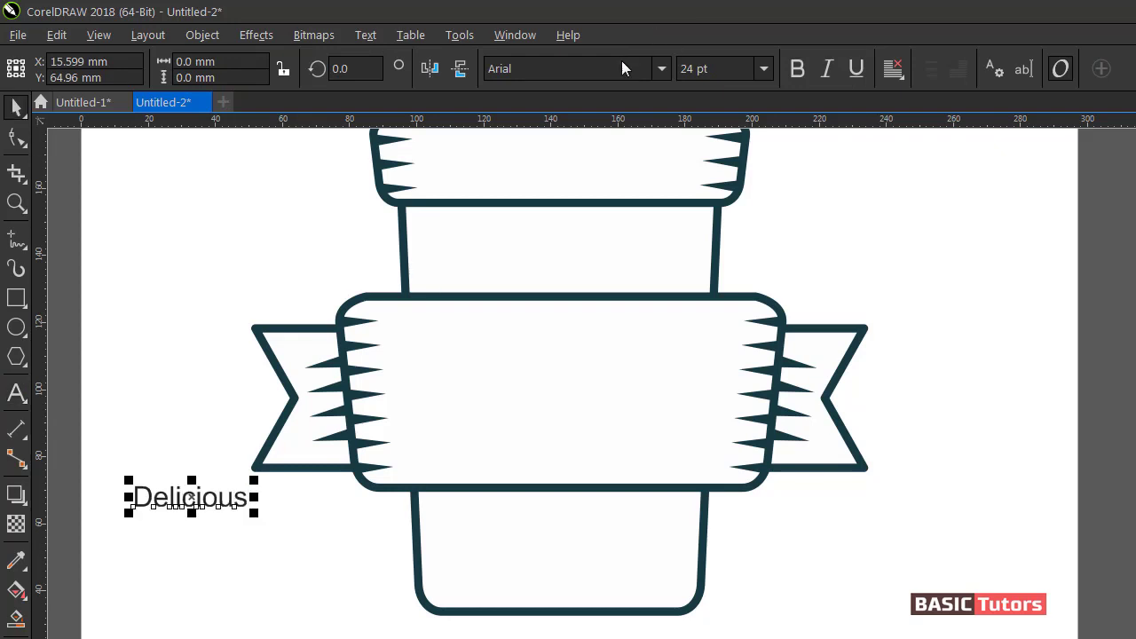
Set the "Delicious" text to the Benson Script No 35 font at 72 pt.
left_click(559, 68)
type("ben")
key("Return")
left_click(715, 71)
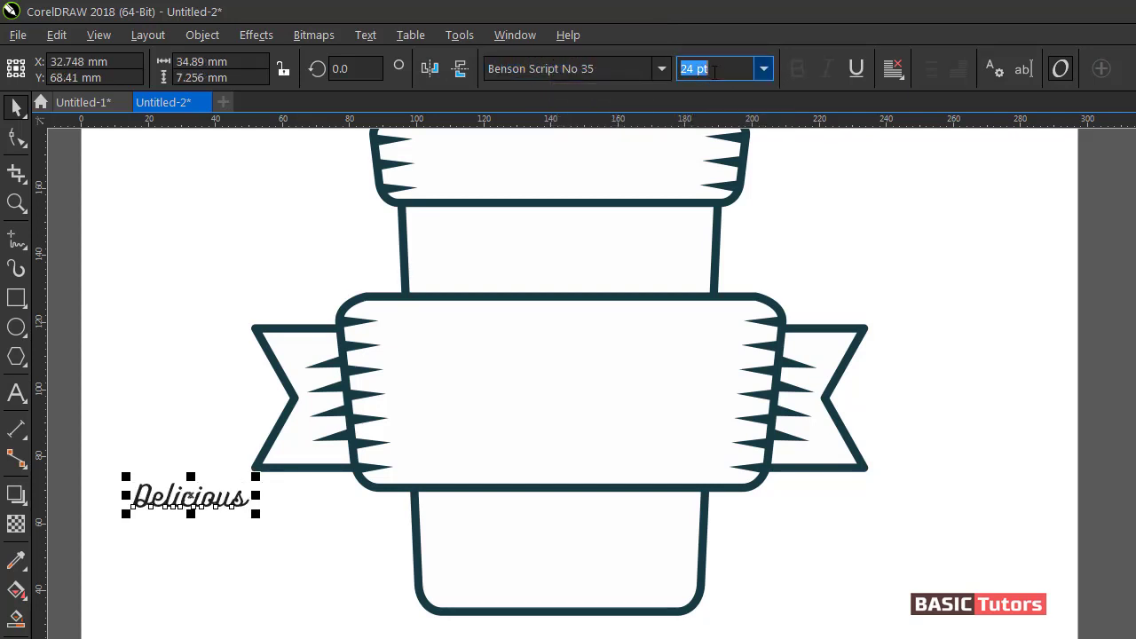
type("72")
key("Return")
Move the "Delicious" text into the upper part of the central band and color it dark teal.
left_click_drag(324, 483, 583, 387)
key("F12")
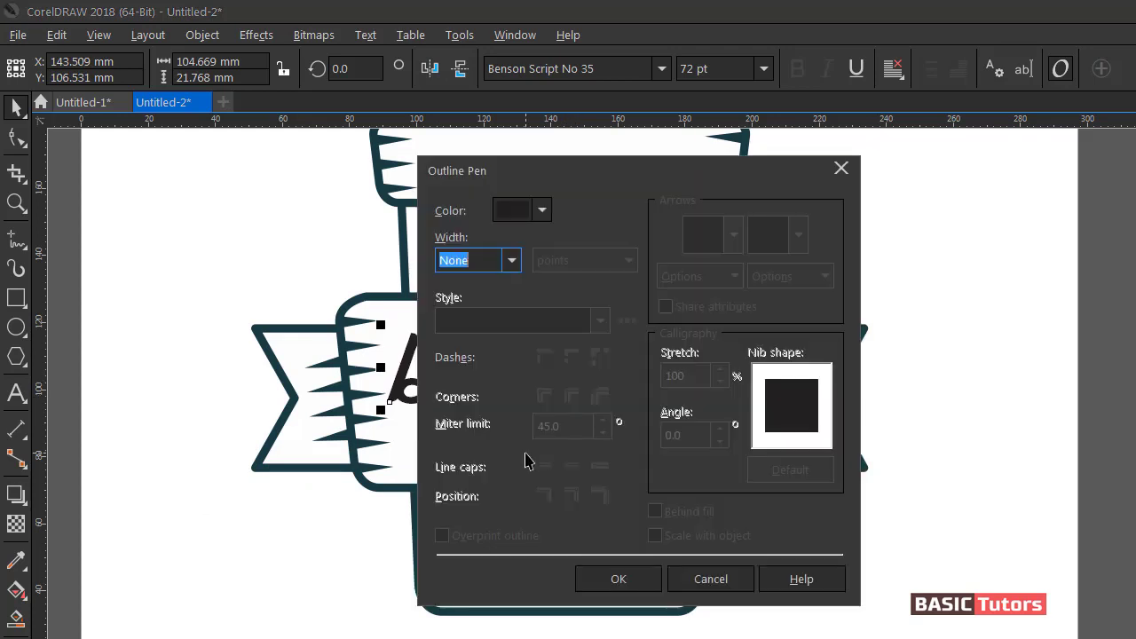
key("Return")
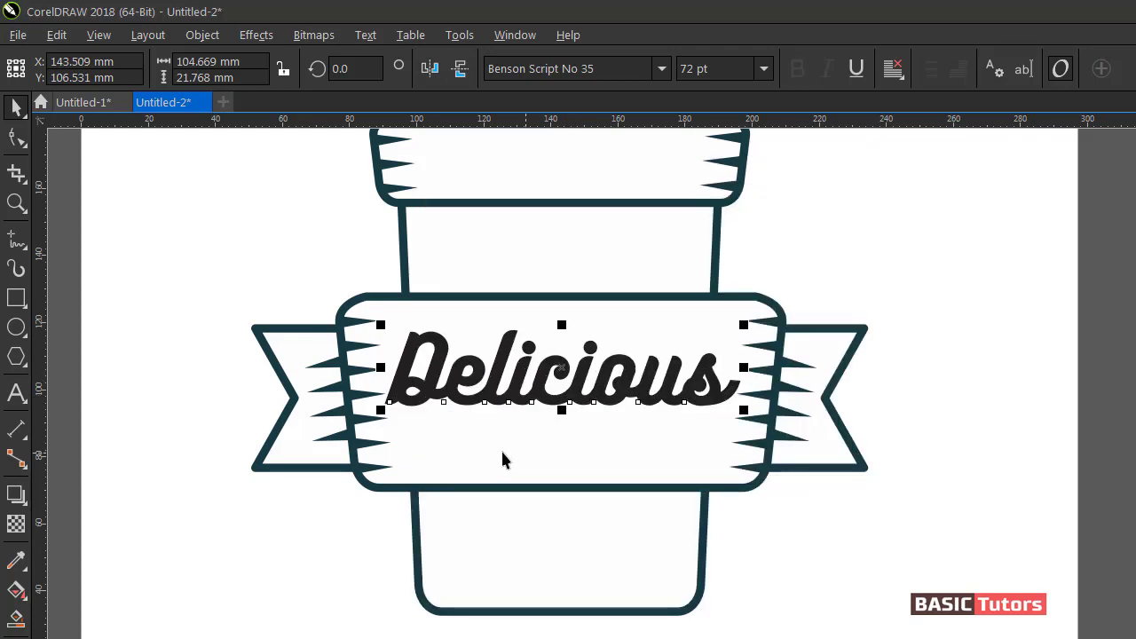
left_click(845, 241)
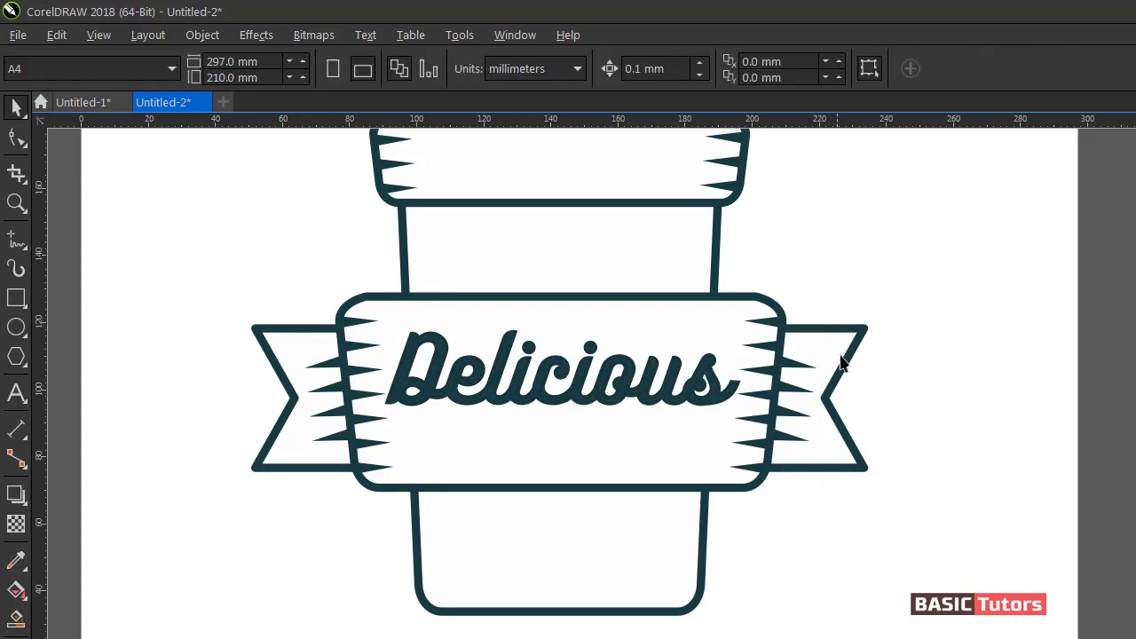
Add the artistic text "COFFEE SHOP" in the empty area beside the ribbon banner.
left_click(16, 392)
left_click(104, 359)
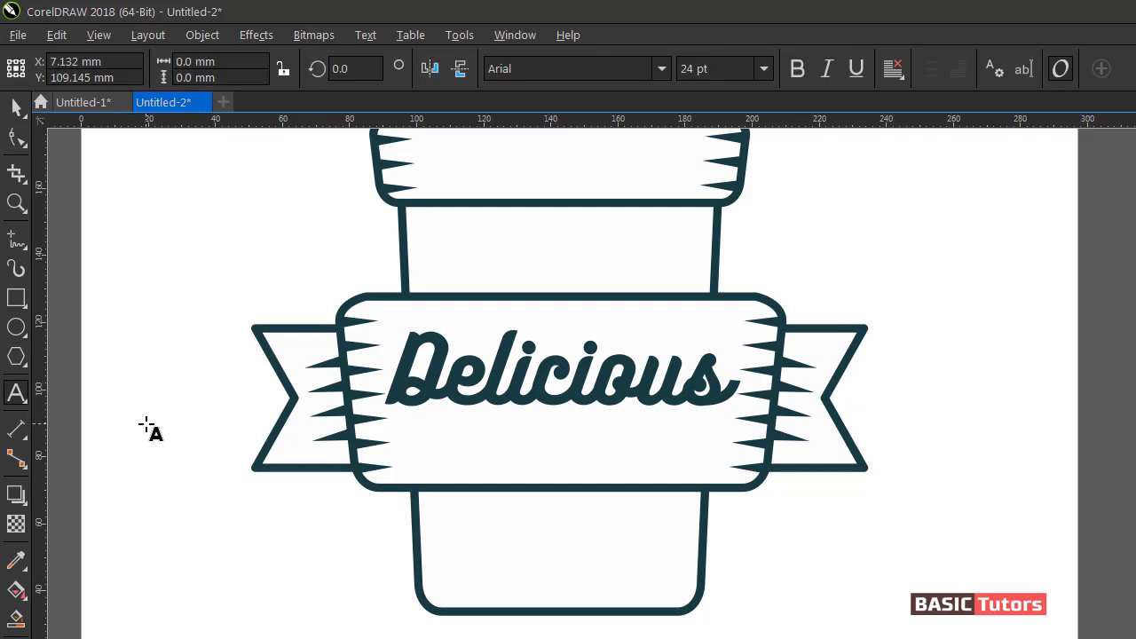
type("COFE")
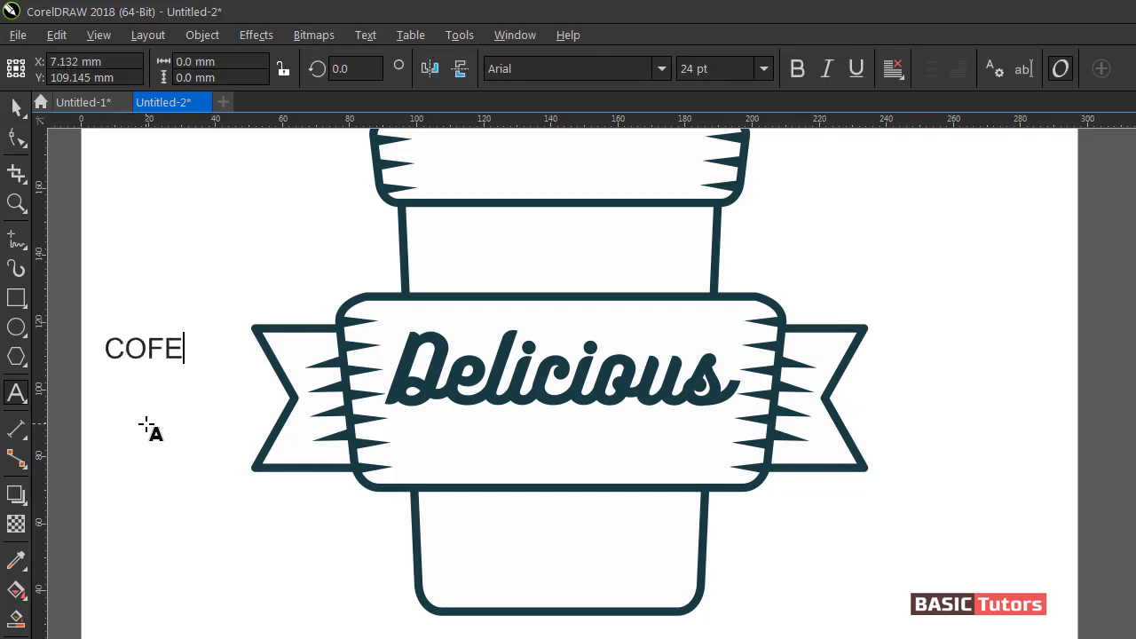
key("BackSpace")
type("FEE SHOP")
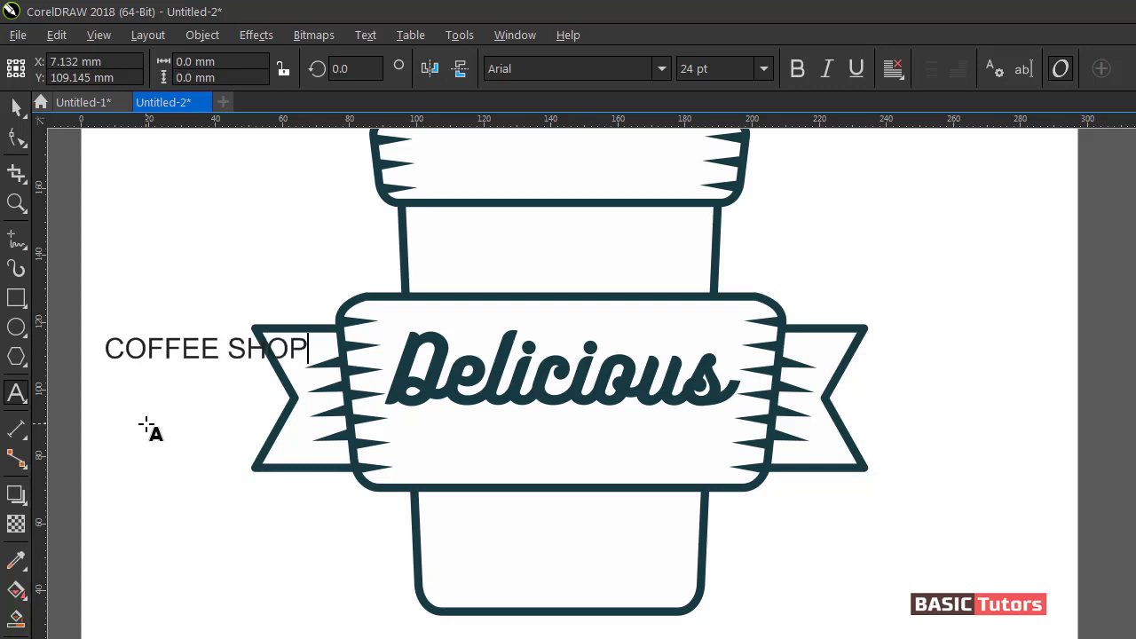
Set the "COFFEE SHOP" text to the Montserrat font at 31 pt in bold.
key("ctrl+space")
left_click(526, 71)
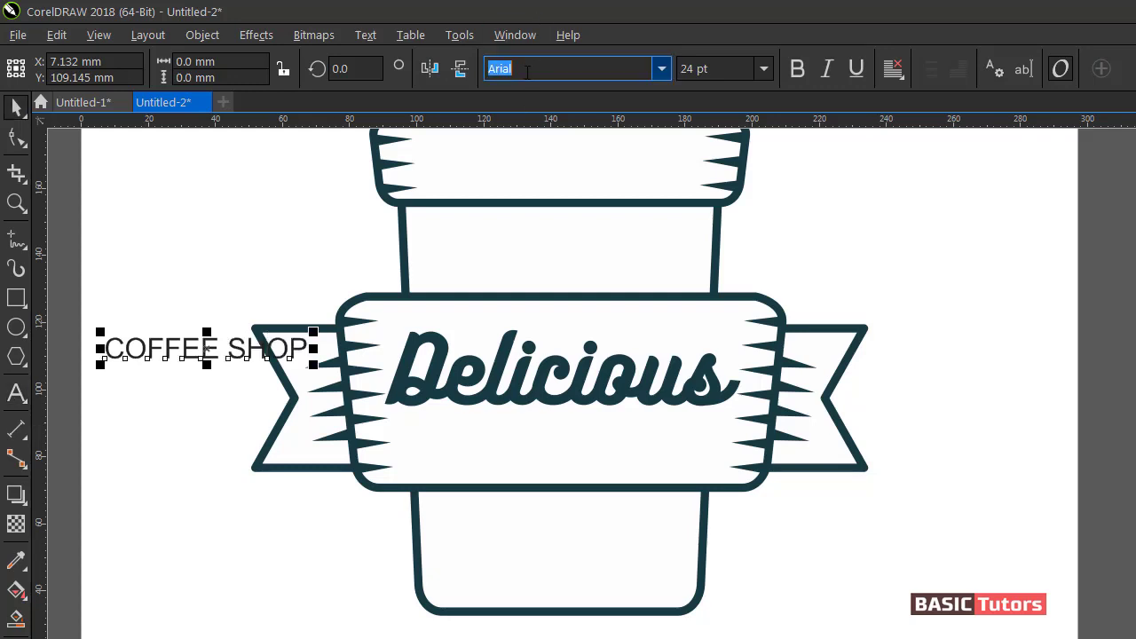
type("Mont")
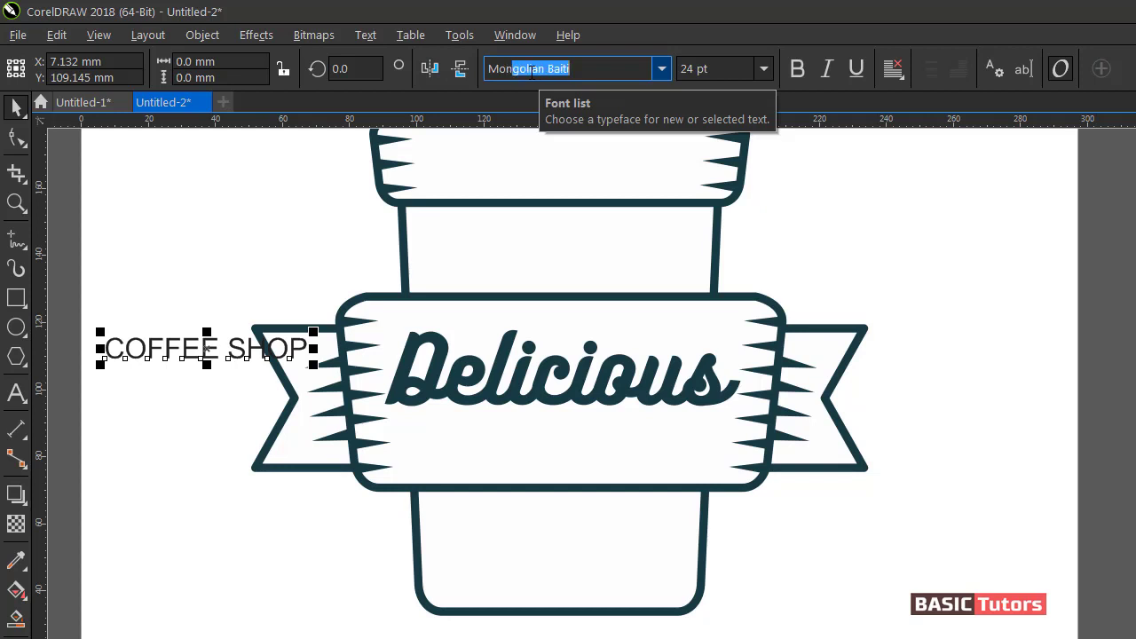
key("Return")
left_click(726, 71)
type("31")
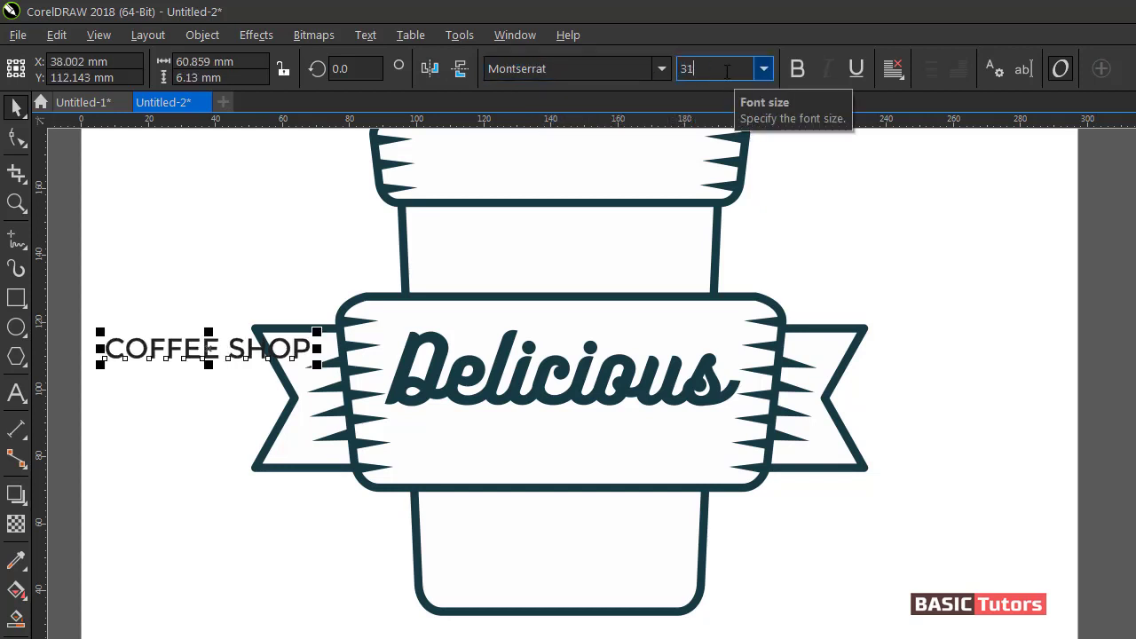
key("Return")
left_click(800, 69)
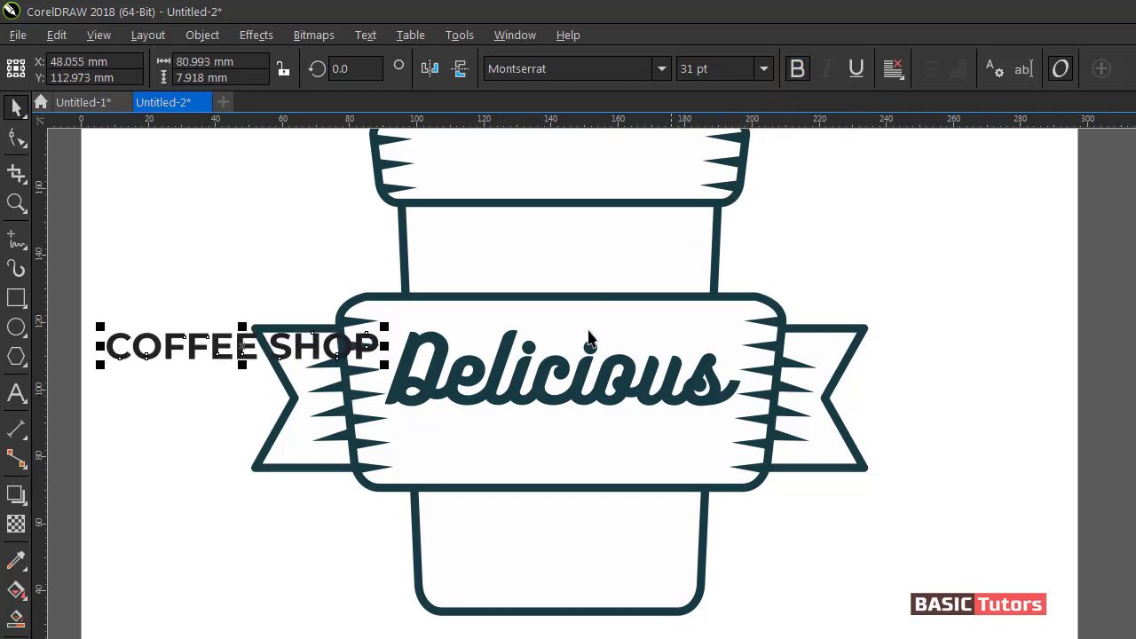
Convert the "COFFEE SHOP" text to curves and center it horizontally in the central band, below "Delicious".
key("ctrl+q")
left_click_drag(215, 352, 524, 461)
left_click(550, 491, "shift")
key("c")
left_click(794, 537)
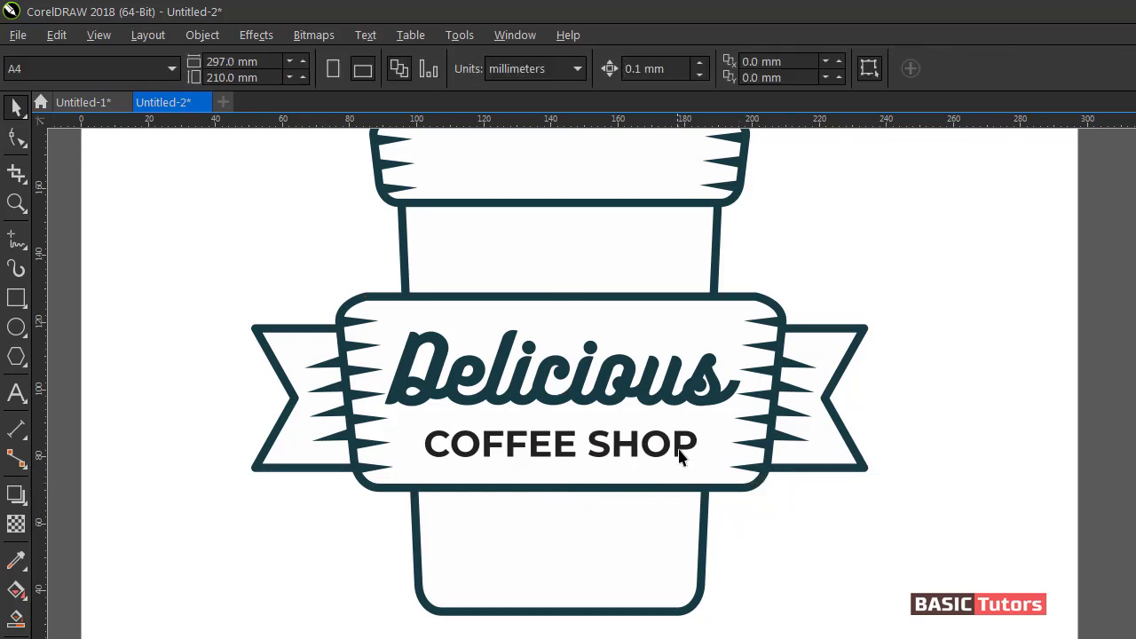
Color the "COFFEE SHOP" lettering the same dark teal as "Delicious".
left_click(680, 451)
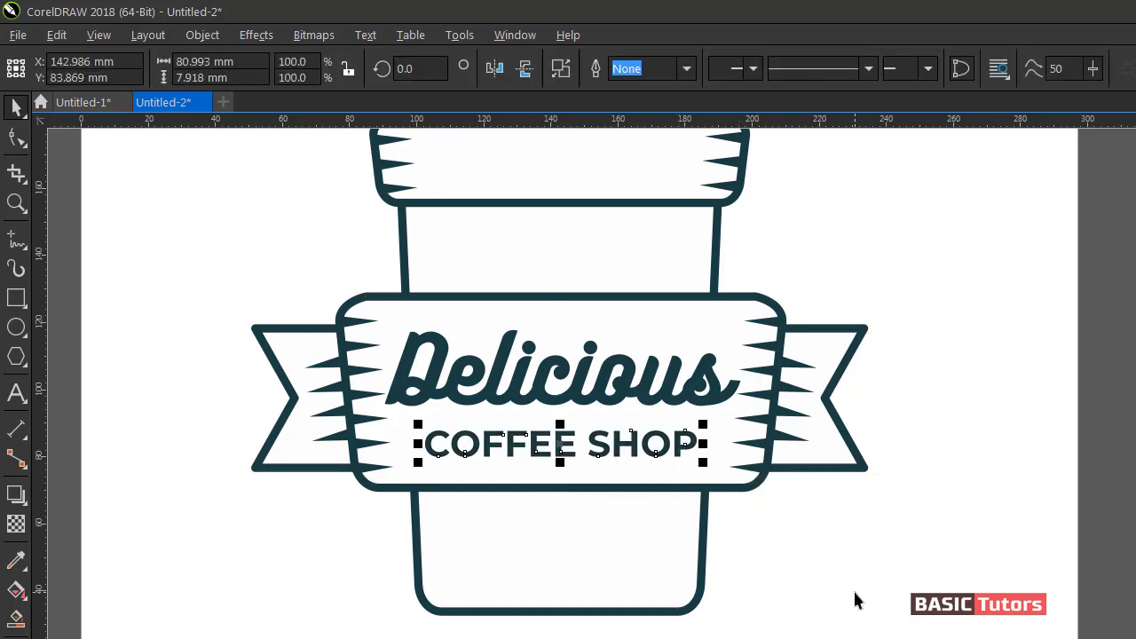
left_click(759, 551)
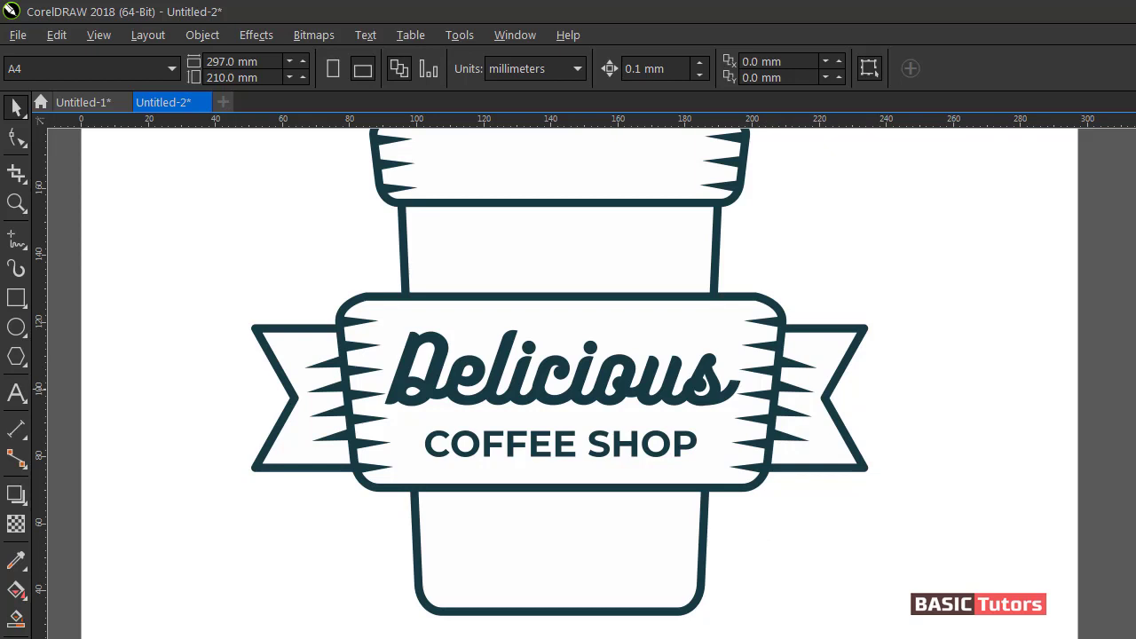
Draw a small rectangle about 12.7 by 3.4 mm beside the upper cup, filled dark teal without an outline.
left_click(16, 299)
left_click_drag(189, 228, 230, 238)
left_click(773, 393)
right_click(0, 187)
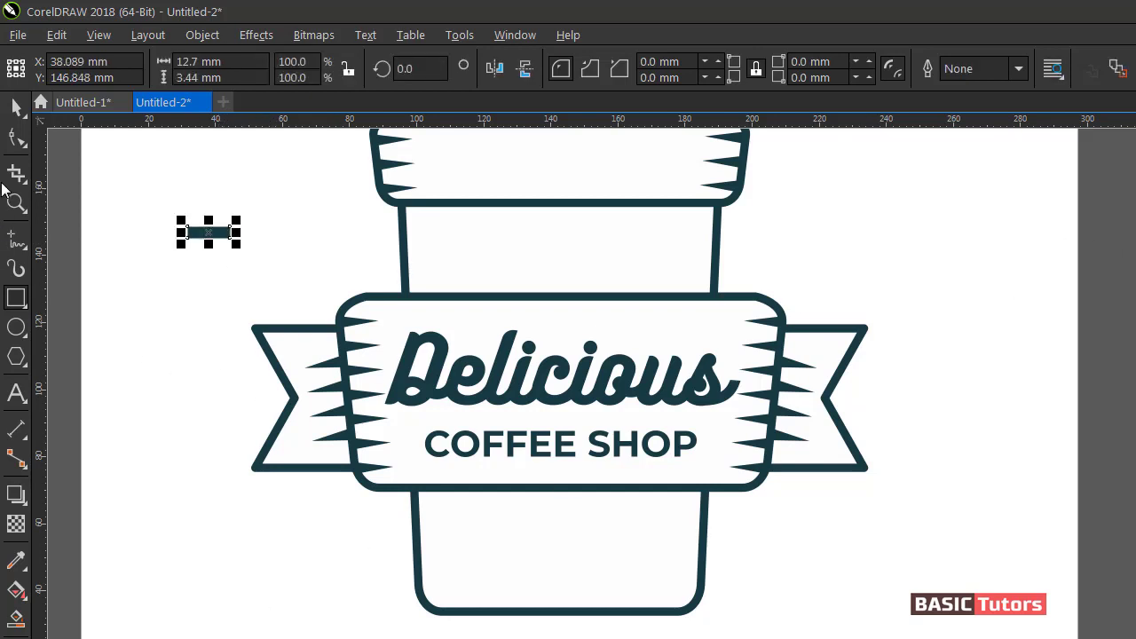
left_click(17, 109)
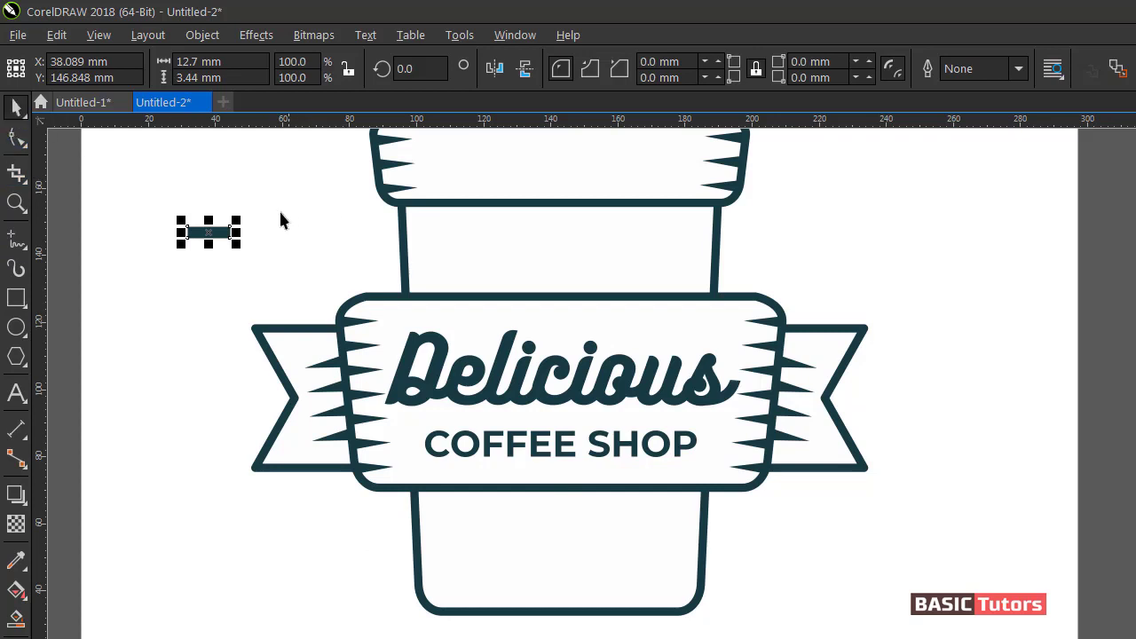
Rotate the small dark teal bar by 45 degrees.
left_click(213, 233)
left_click_drag(239, 249, 247, 224)
left_click(279, 230)
left_click(216, 229)
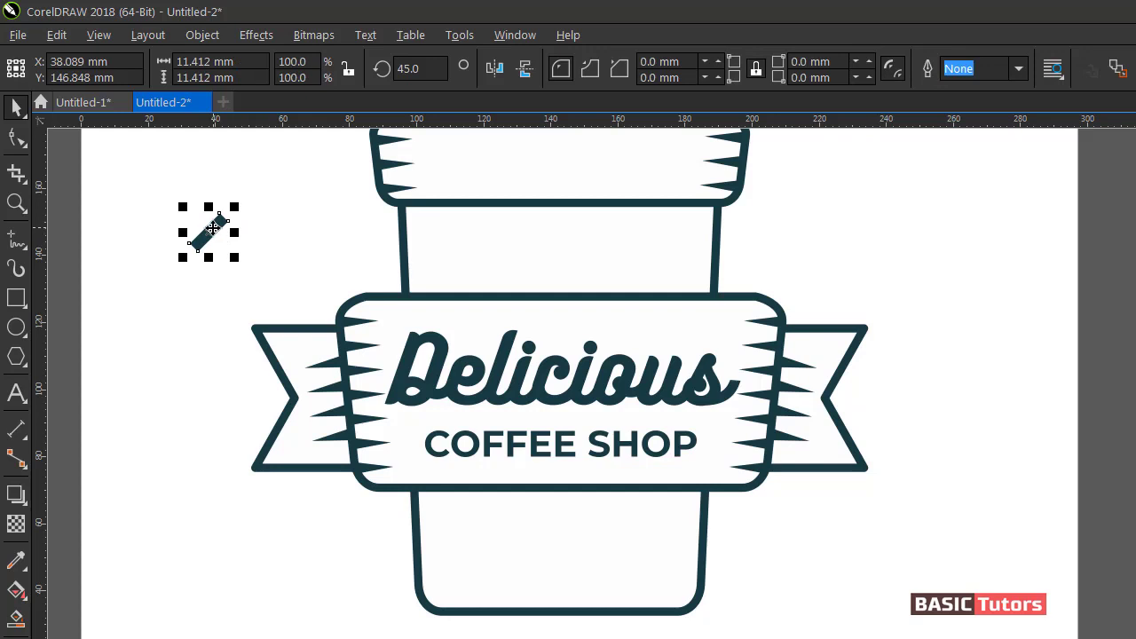
Form a grouped X from the bar and its horizontally mirrored copy, placed on the cup body between lid band and banner.
left_click(502, 66)
left_click(147, 205)
left_click_drag(240, 260, 565, 257)
key("ctrl+g")
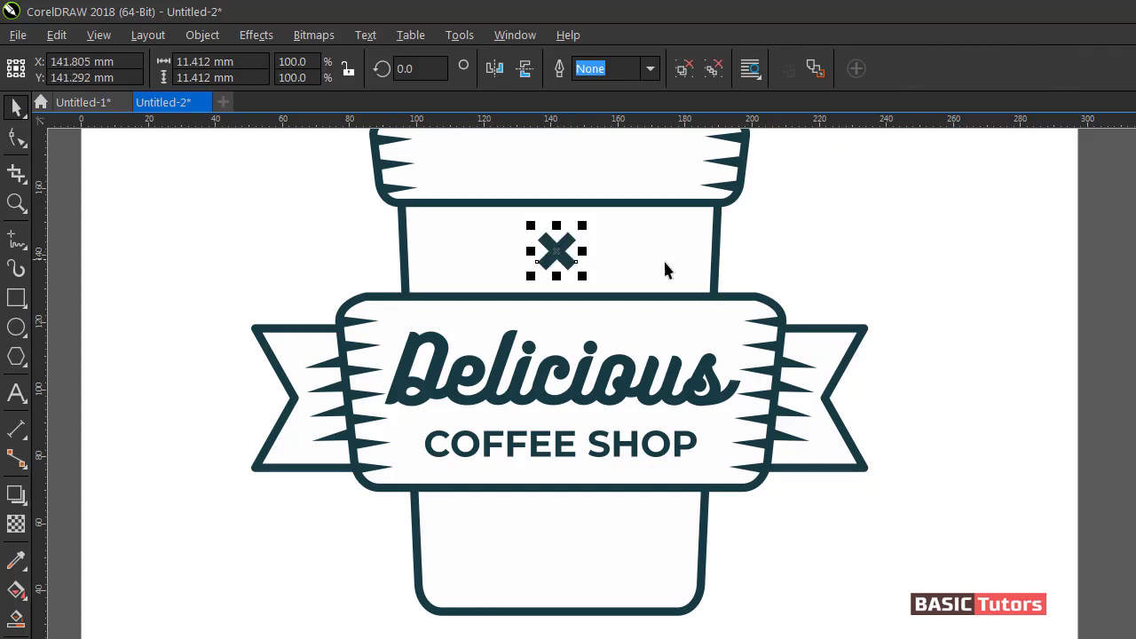
Enlarge the X on the upper cup body to about 12.7 mm in width and height.
left_click(853, 209)
left_click(569, 264)
left_click_drag(584, 227, 589, 221)
left_click(802, 221)
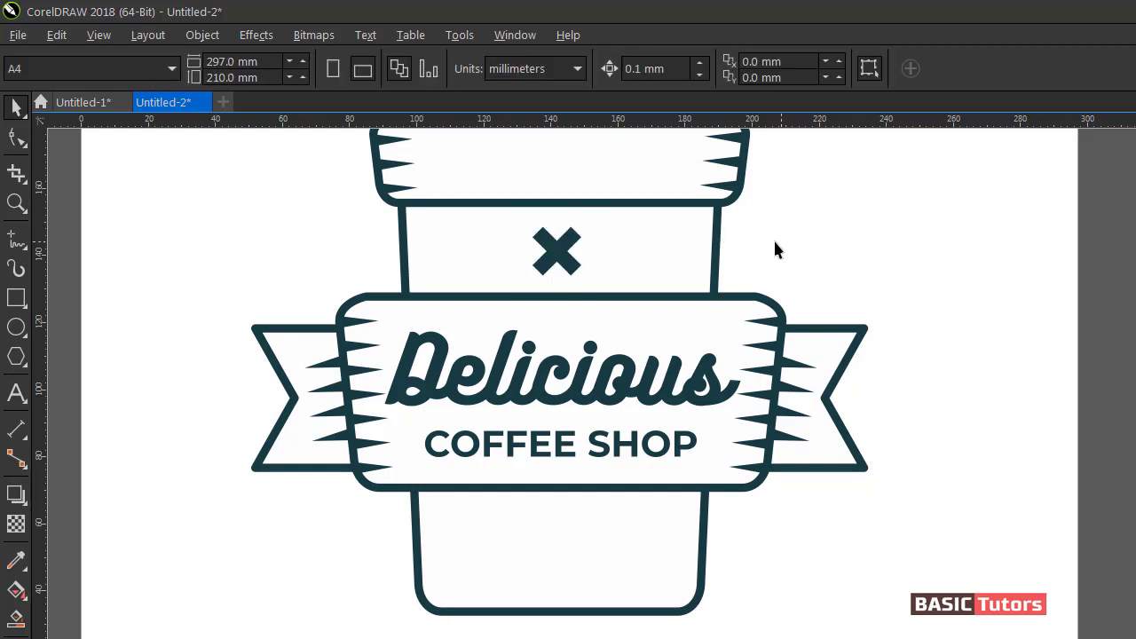
left_click(565, 257)
left_click_drag(586, 222, 581, 228)
left_click(730, 224)
Place a copy of the X straight below the original, near the bottom edge of the cup.
left_click(559, 259)
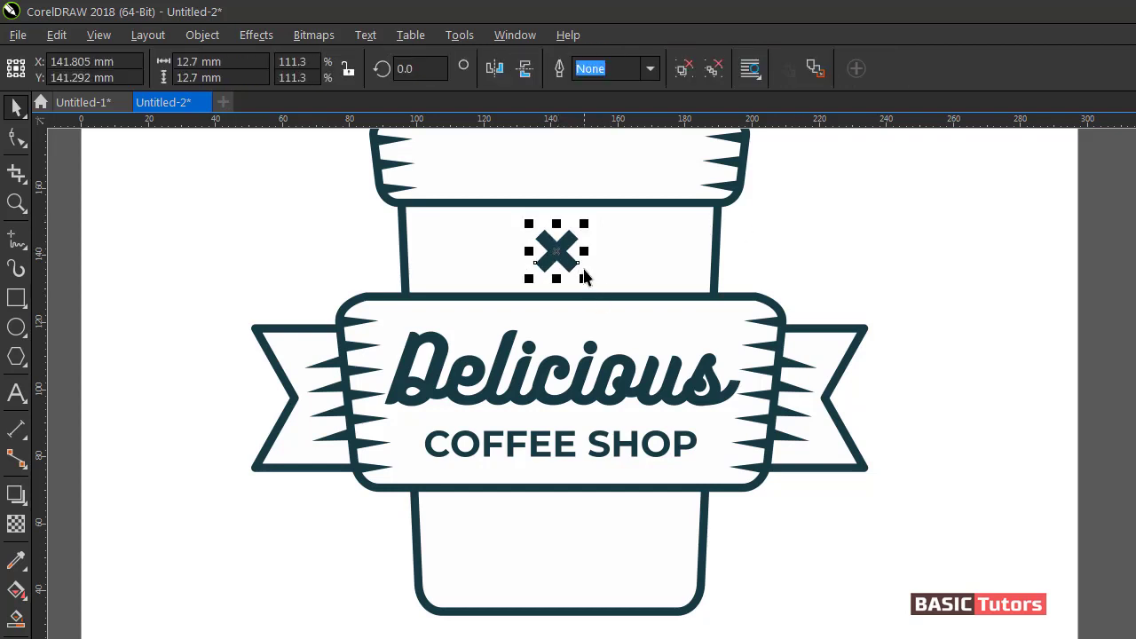
left_click_drag(561, 253, 561, 577)
right_click(561, 577)
left_click(784, 562)
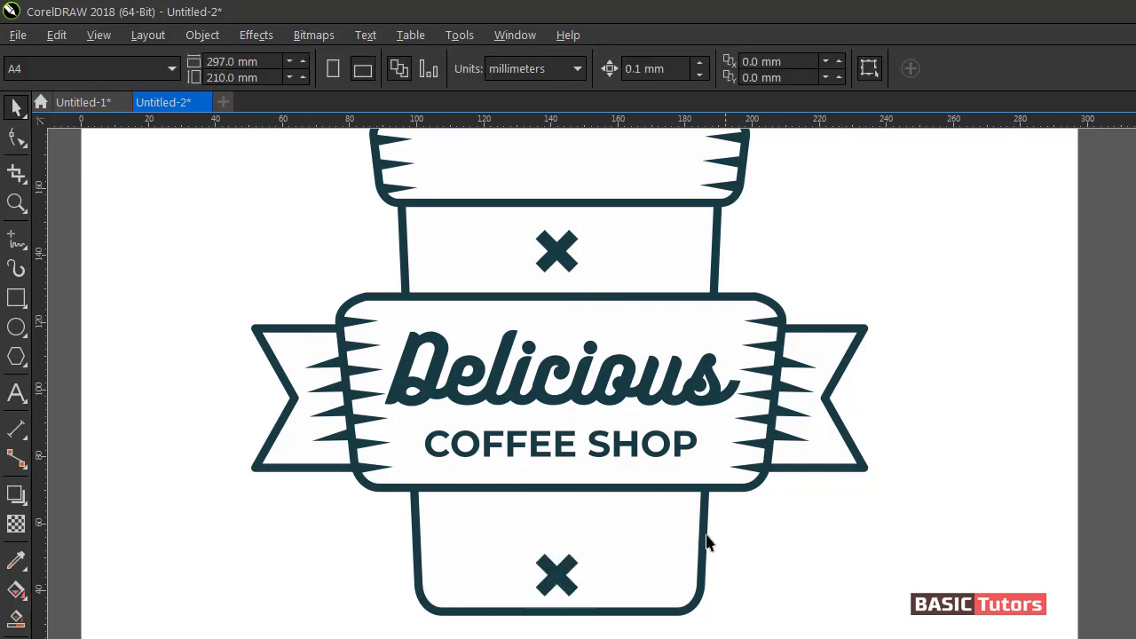
Add the artistic text "ESTD 2015" in the empty area beside the lower cup.
left_click(16, 394)
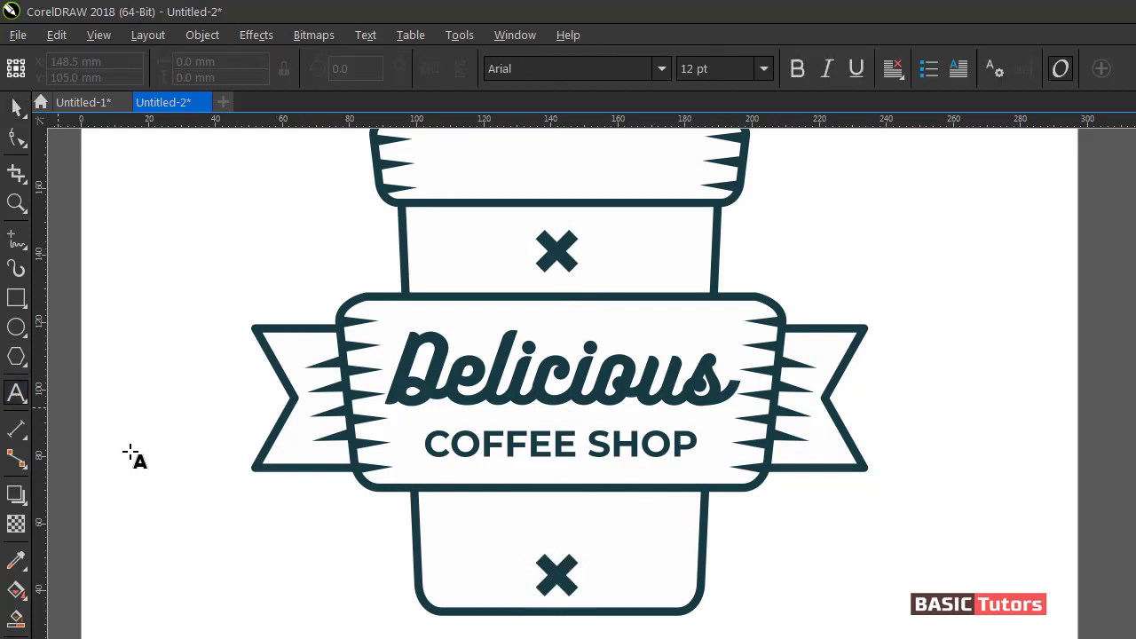
left_click(212, 543)
type("ESTD")
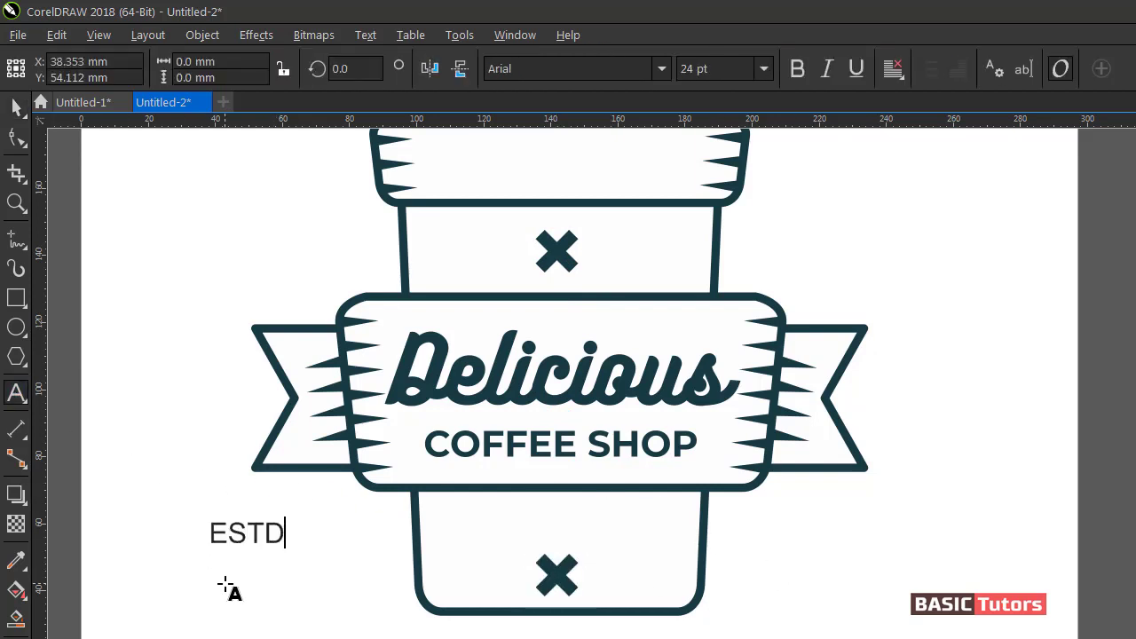
type(" 2015")
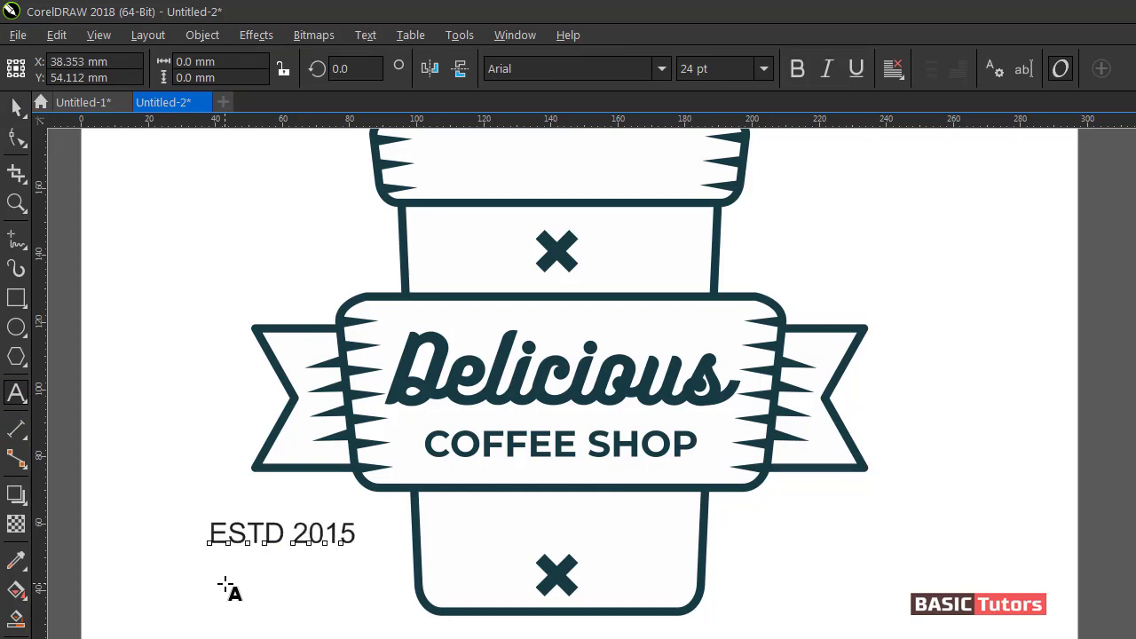
Set the "ESTD 2015" text to the Montserrat font in bold.
key("ctrl+space")
left_click(536, 75)
type("Mon")
type("tserrat")
key("Return")
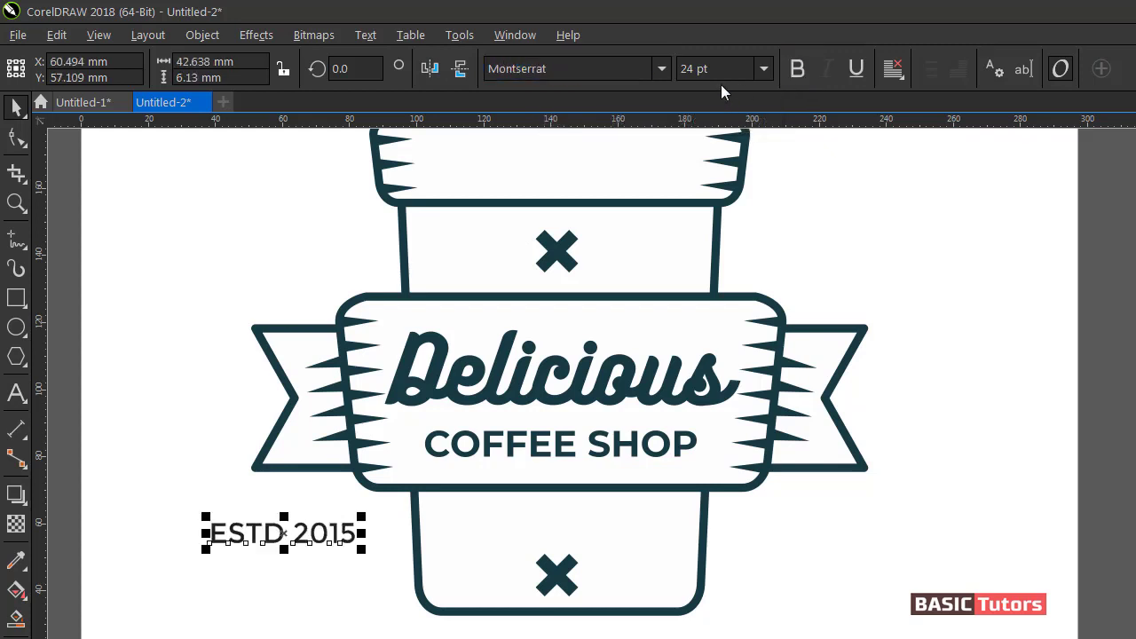
left_click(797, 68)
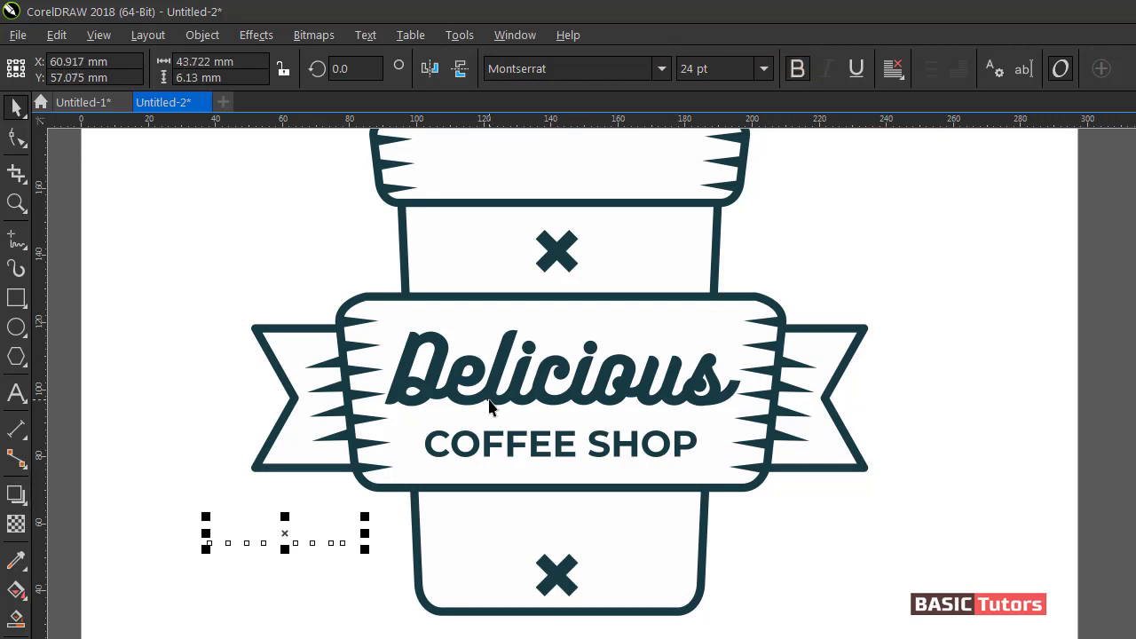
Convert the "ESTD 2015" text to curves and place it, slightly enlarged and dark teal, above the lower X.
left_click_drag(316, 539, 575, 536)
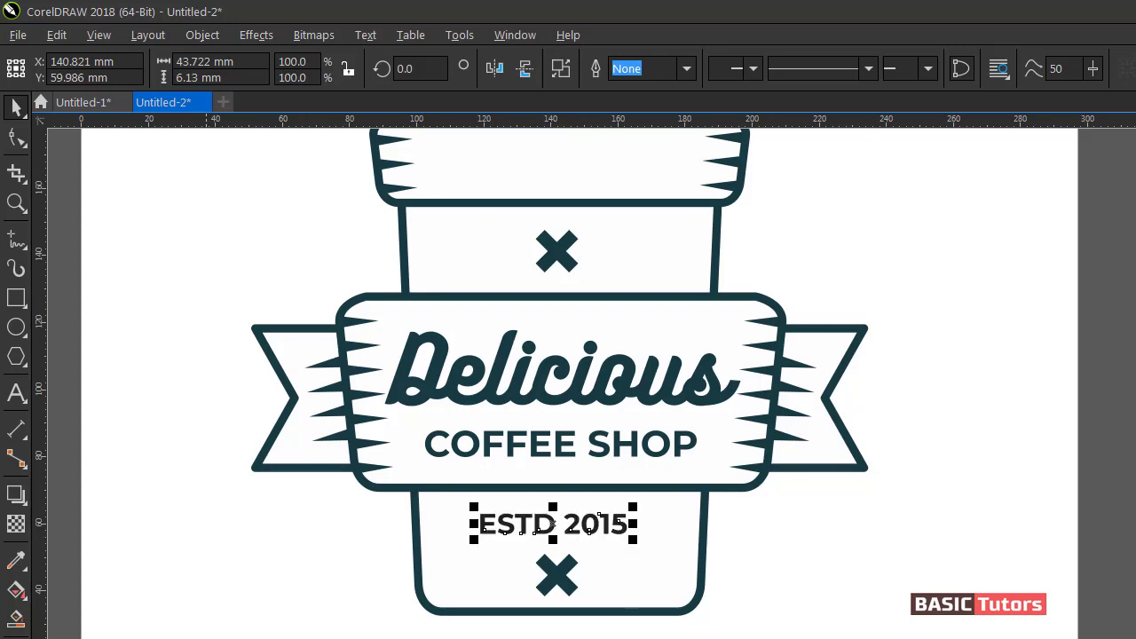
left_click_drag(634, 538, 640, 541)
left_click(789, 558)
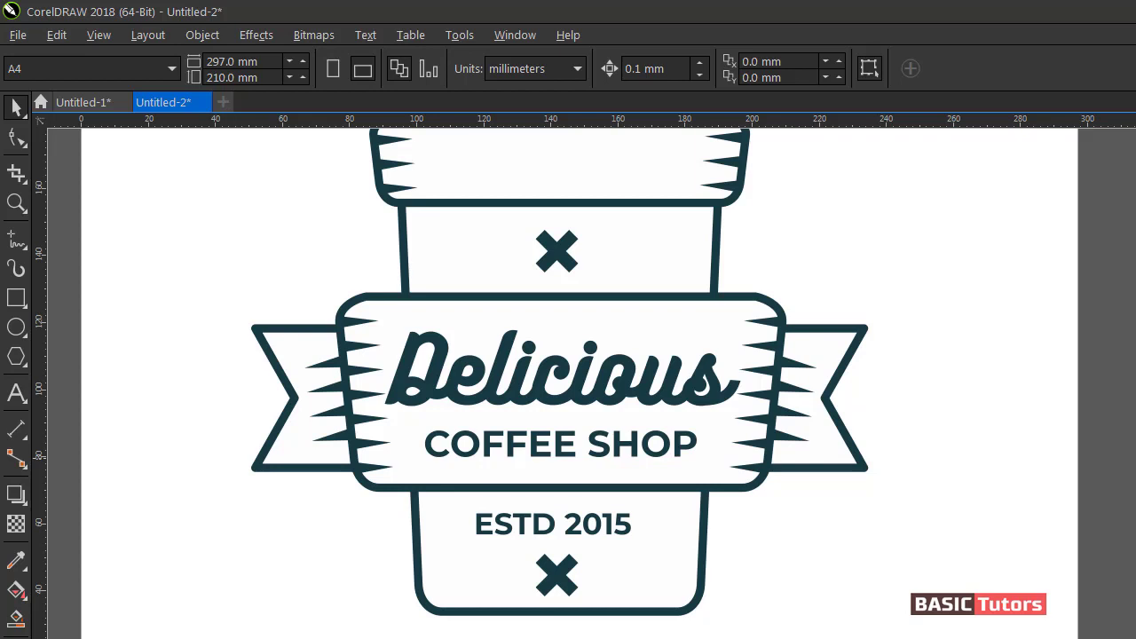
Add a page-sized 297 by 210 mm background rectangle behind the cup logo and fill it coral red.
scroll(561, 383, "down", 1)
scroll(560, 384, "up", 3)
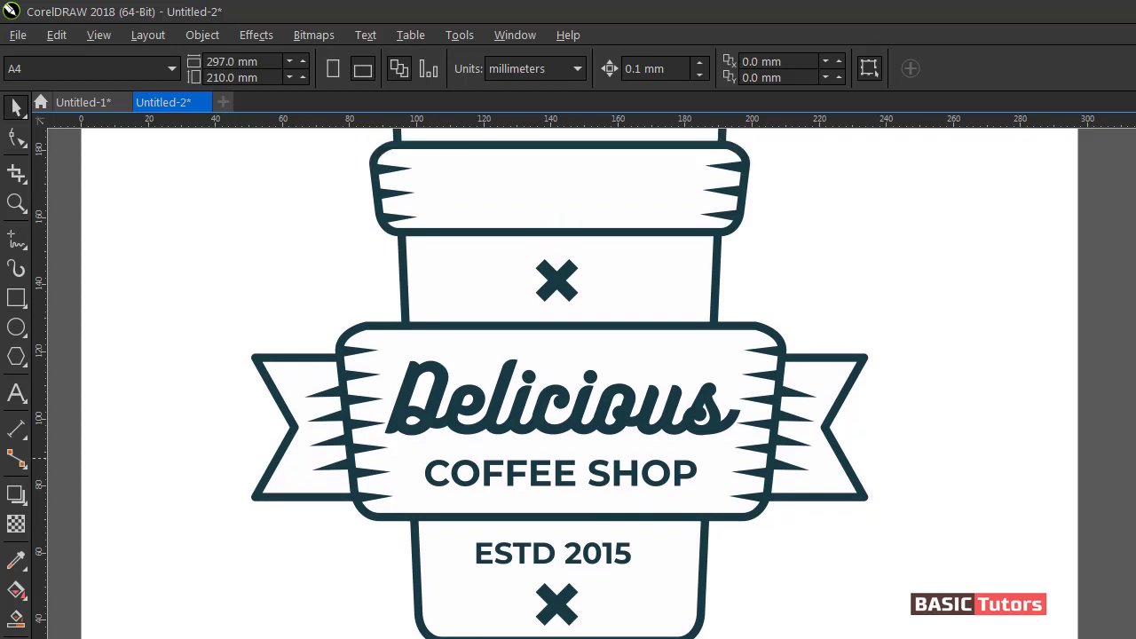
scroll(559, 381, "down", 1)
scroll(560, 381, "down", 2)
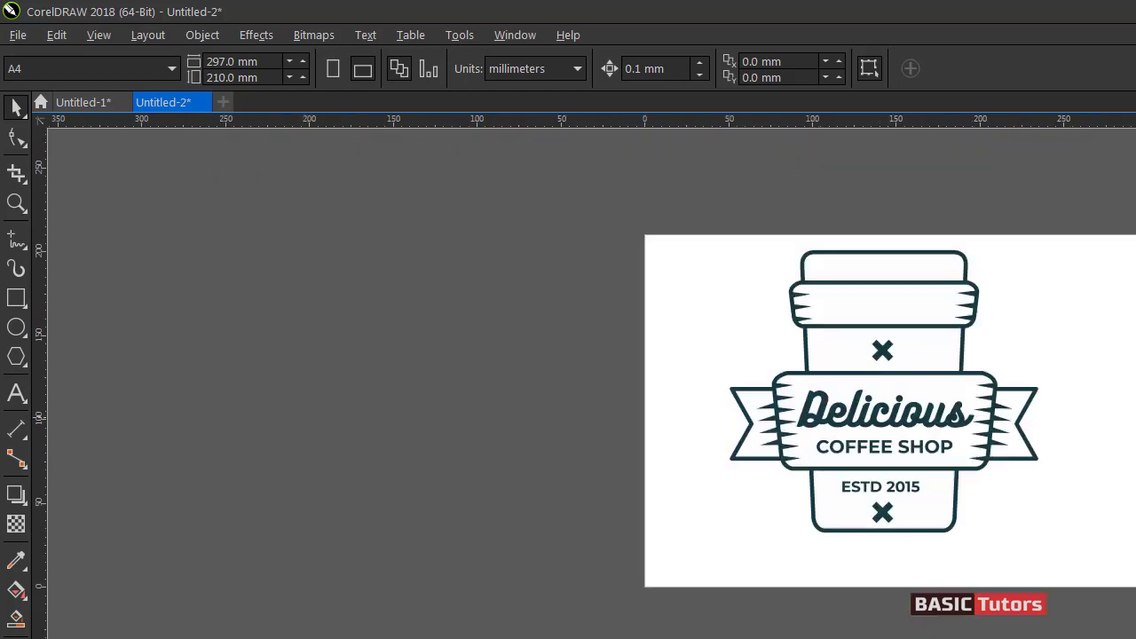
scroll(884, 391, "right", 3)
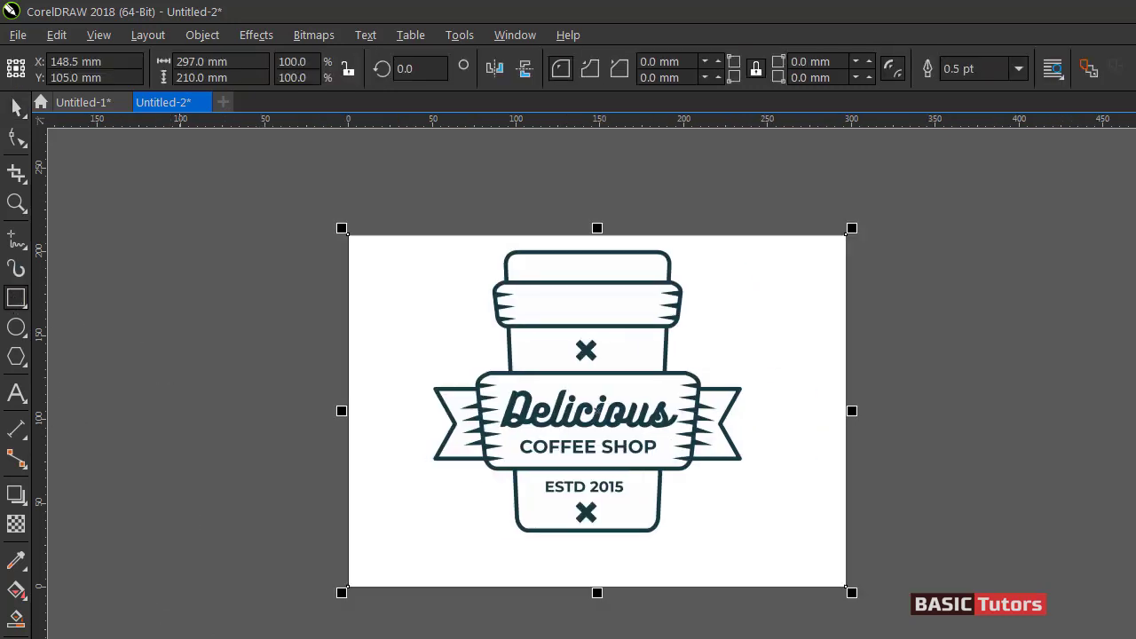
left_click(868, 413)
left_click(16, 108)
left_click(365, 175)
left_click(807, 267)
left_click(974, 69)
key("Escape")
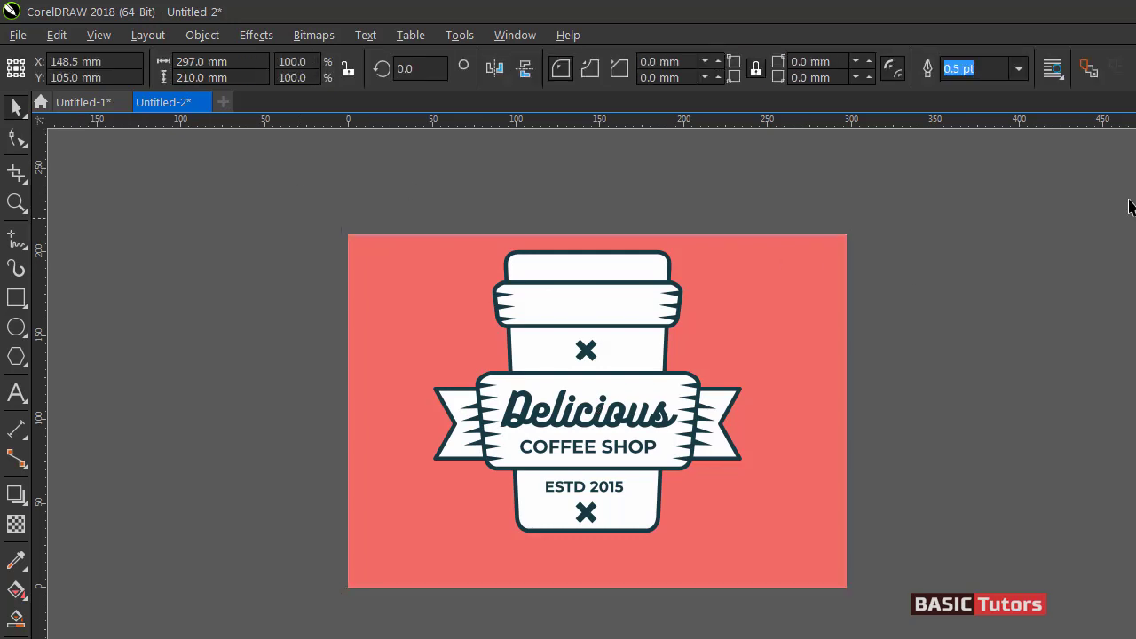
key("F2")
left_click_drag(268, 231, 888, 586)
scroll(653, 399, "right", 5)
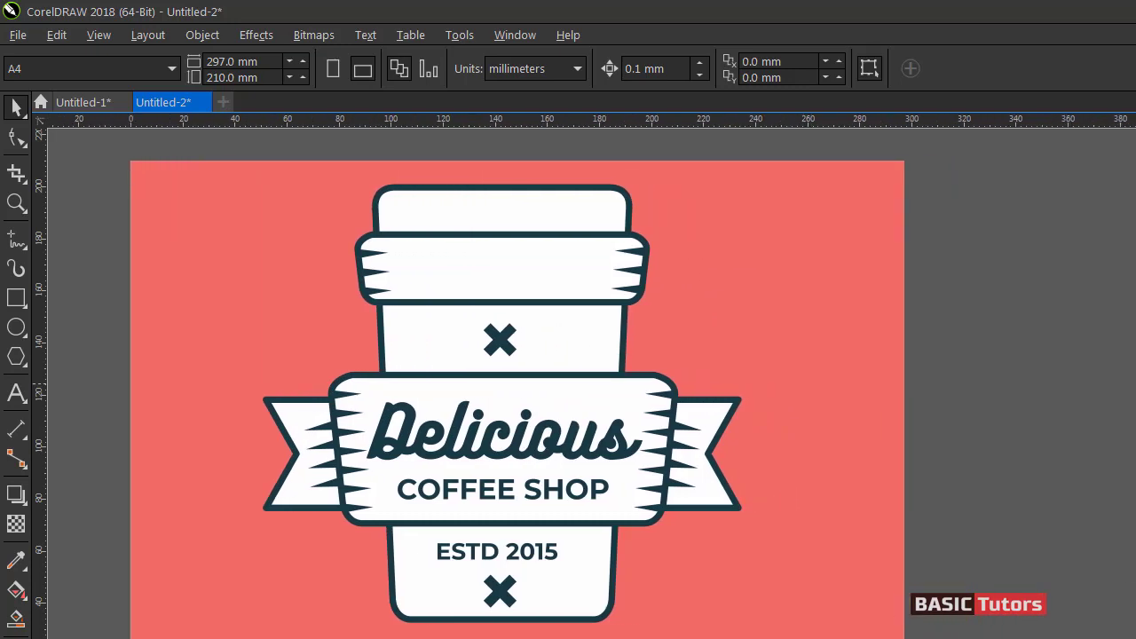
scroll(586, 381, "down", 1)
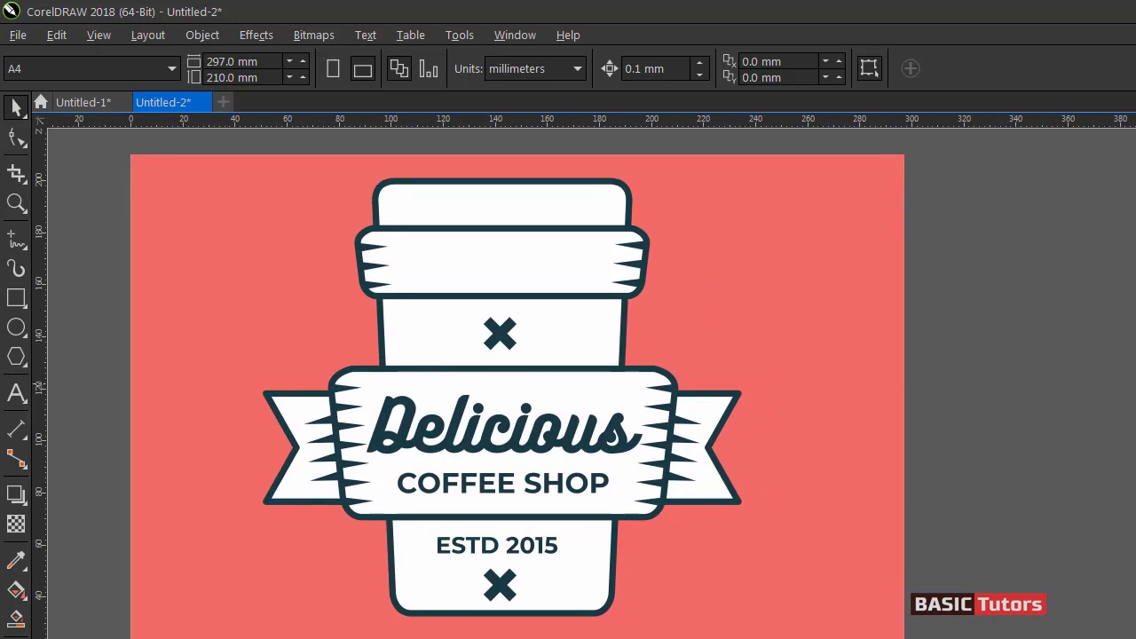
scroll(586, 382, "down", 1)
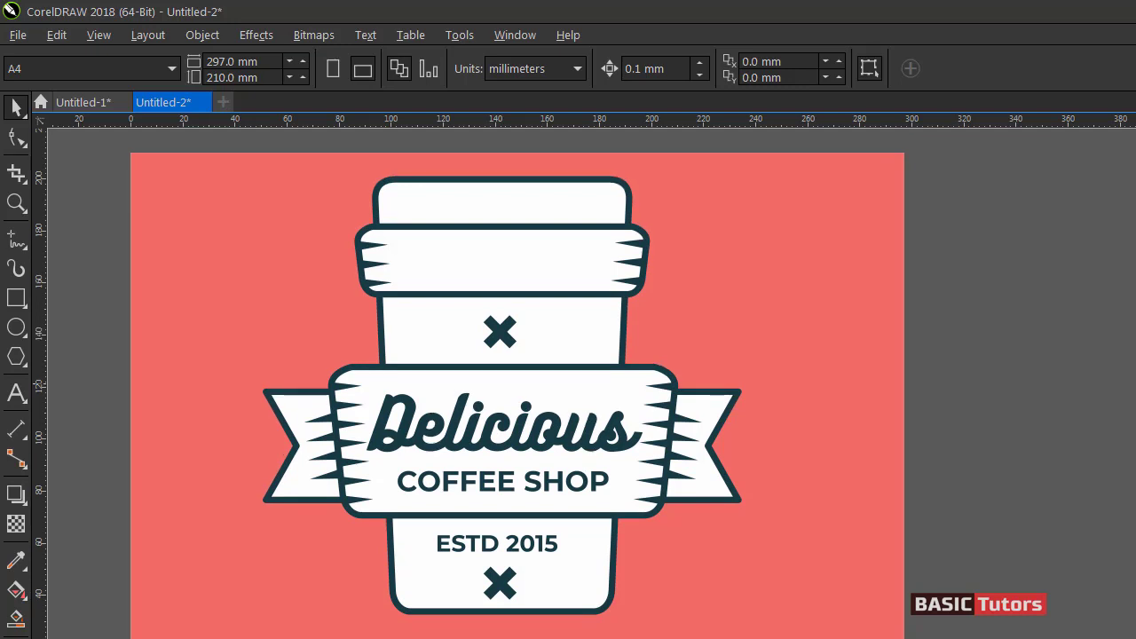